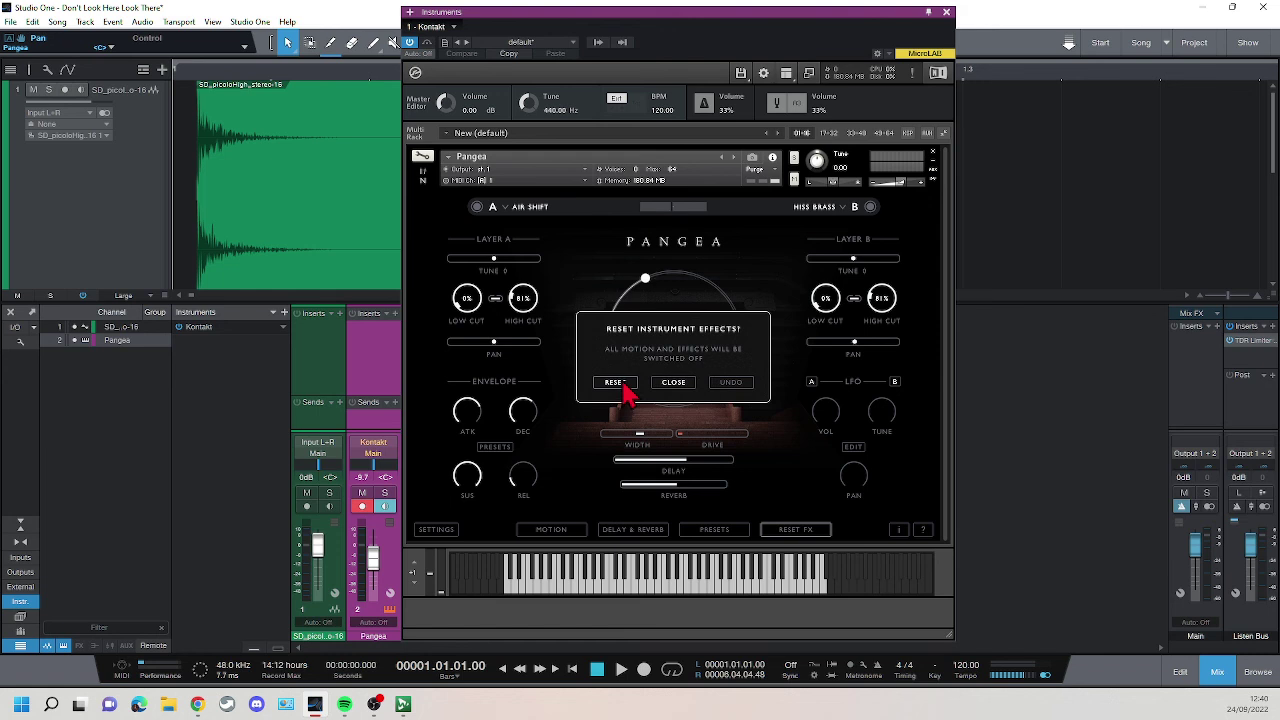
Reset the Pangea instrument's effects, switching off all motion and effects, and dismiss the reset dialog.
{"action": "left_click", "coordinate": [620, 388]}
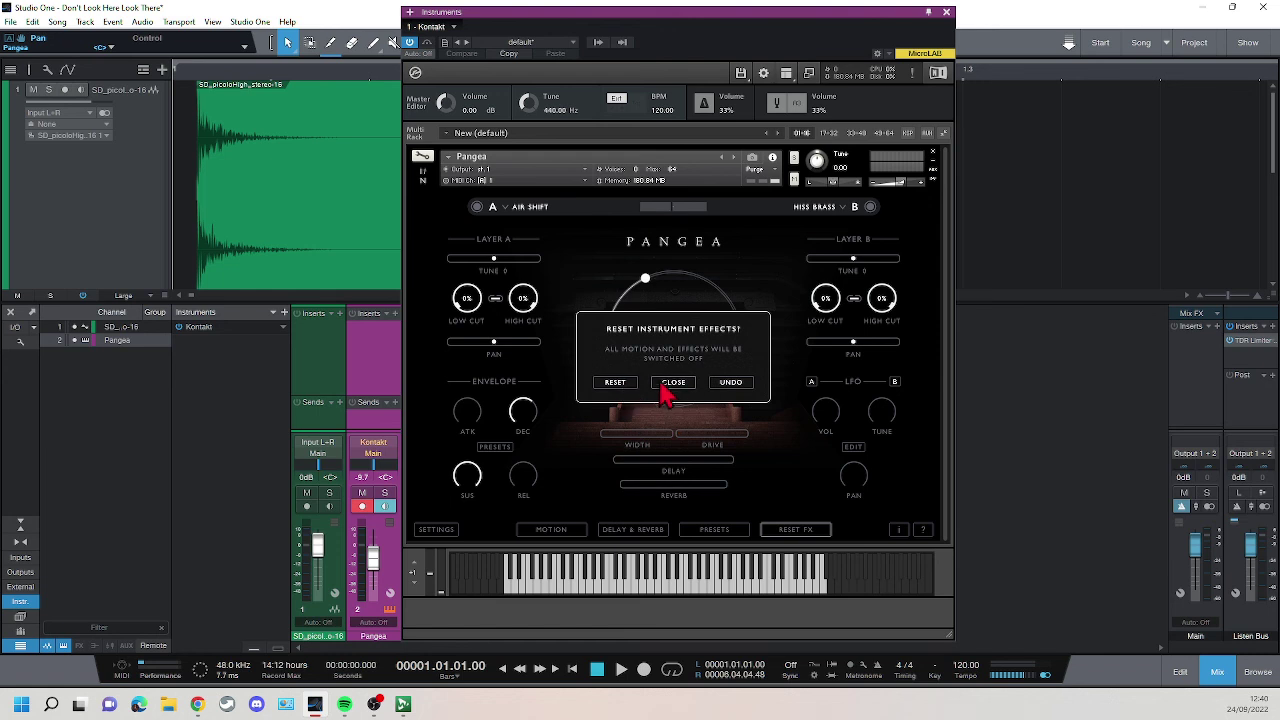
{"action": "left_click", "coordinate": [673, 384]}
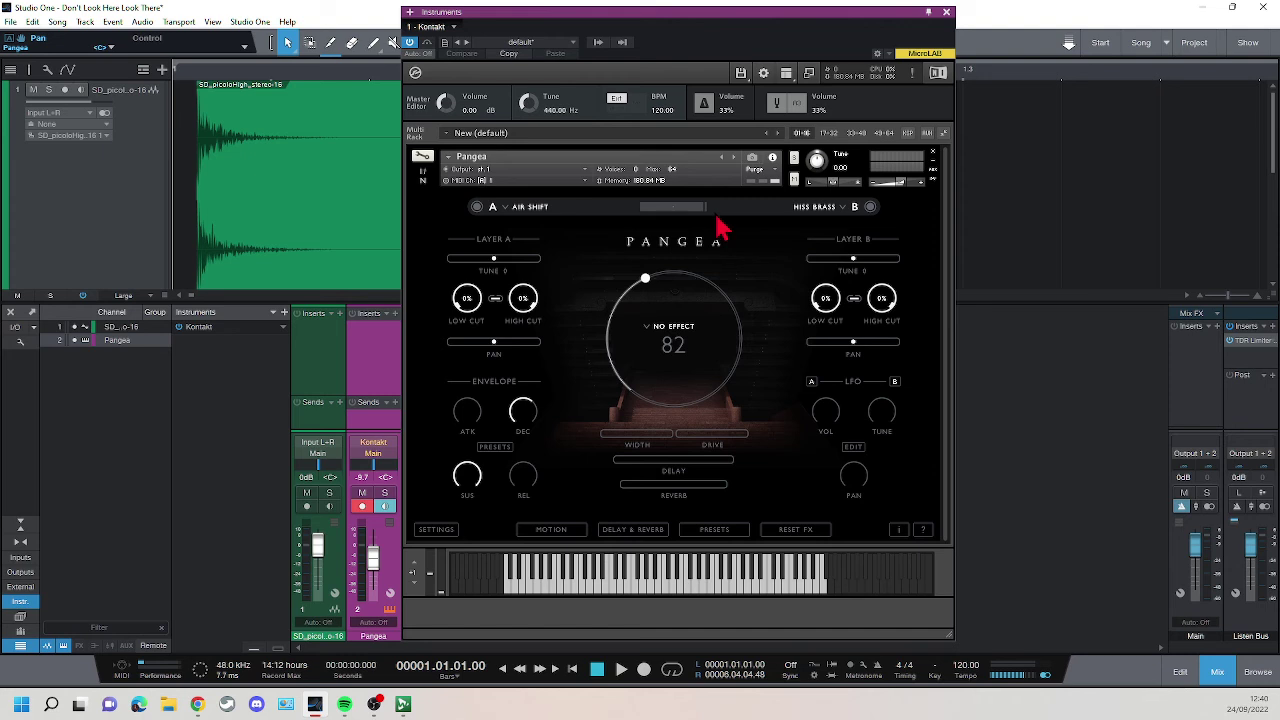
Browse Layer B's One Shots samples and audition Pluck Multi Layer, Euro Racking, Juno Neath and Spatial Modular.
{"action": "left_click", "coordinate": [842, 211]}
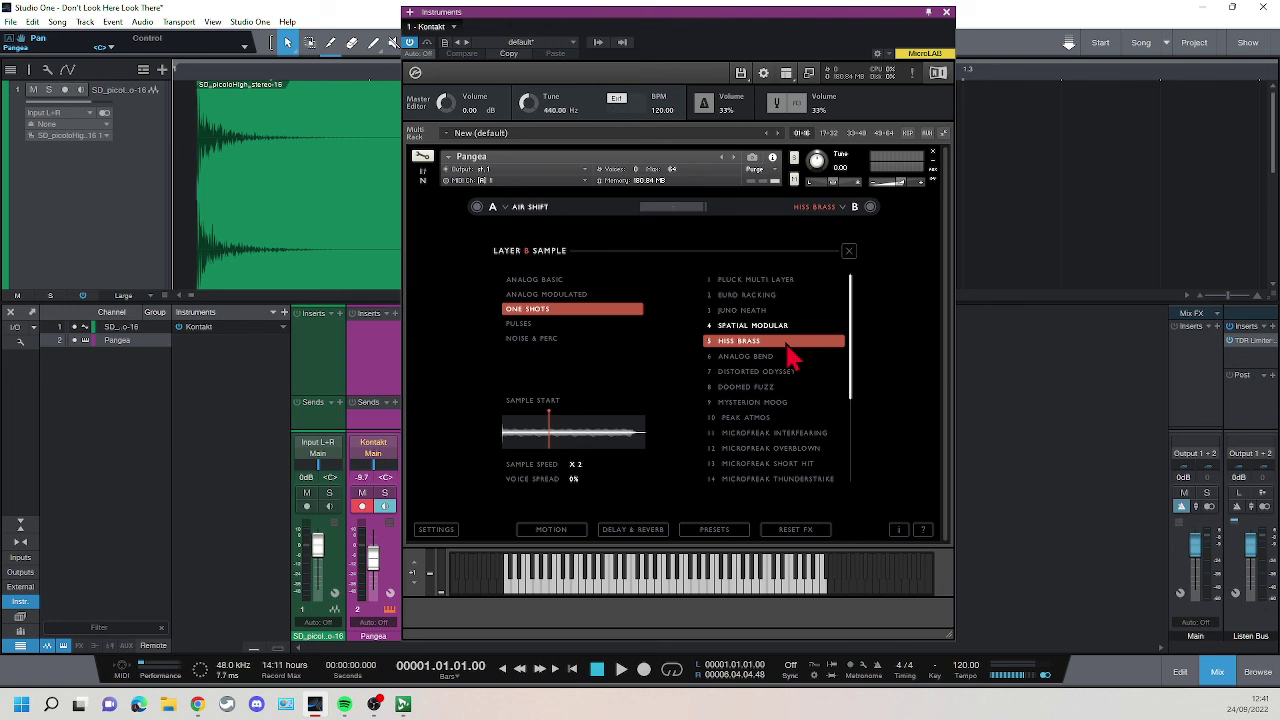
{"action": "left_click_drag", "start_coordinate": [858, 338], "coordinate": [857, 423]}
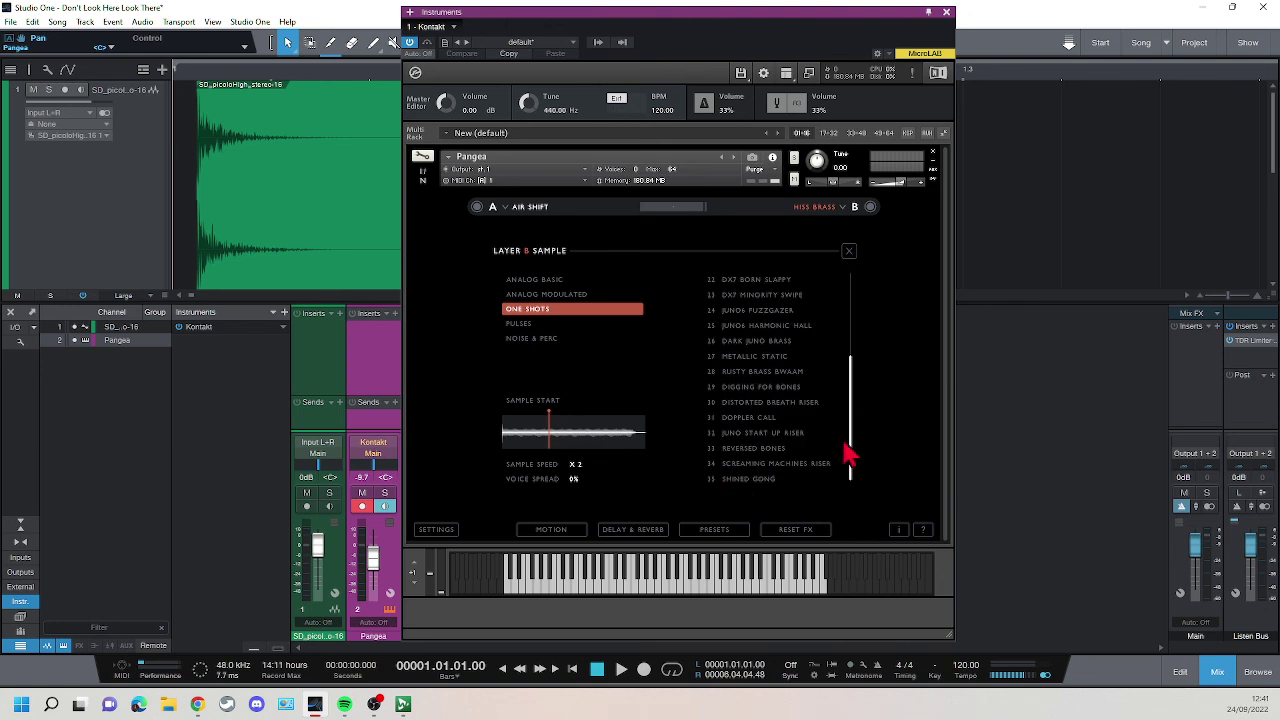
{"action": "left_click_drag", "start_coordinate": [851, 449], "coordinate": [870, 320]}
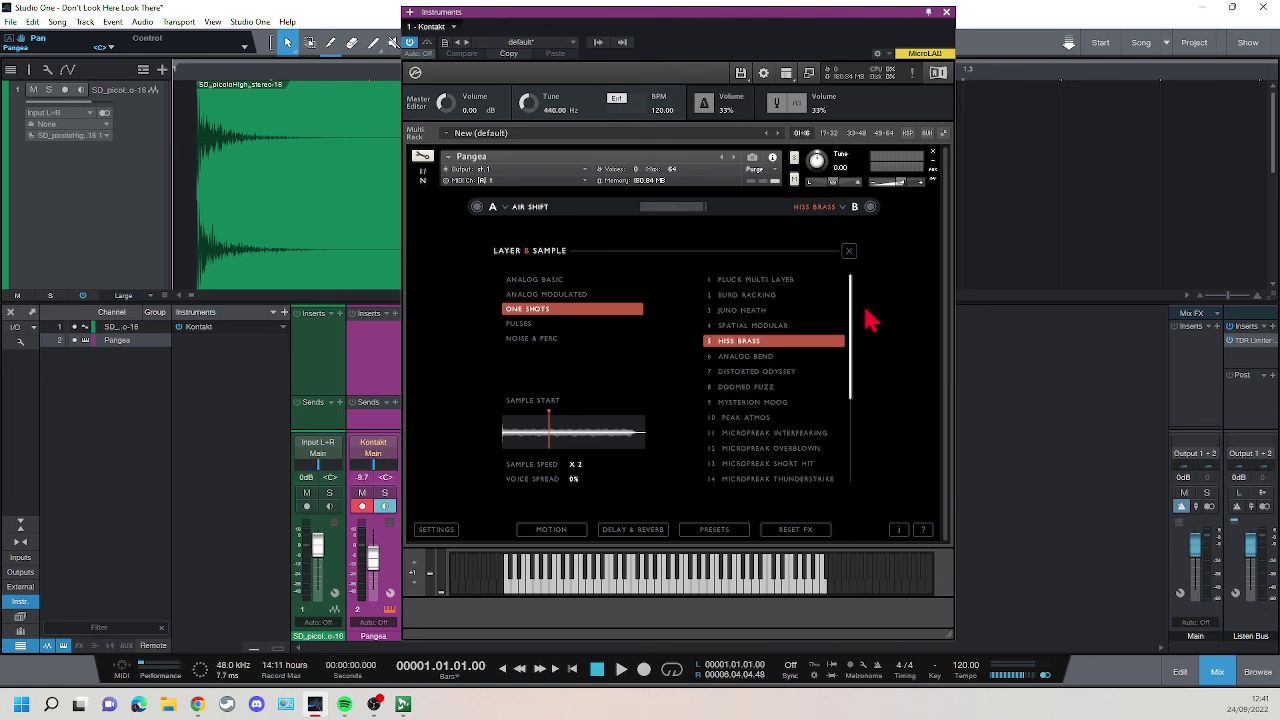
{"action": "left_click", "coordinate": [783, 289]}
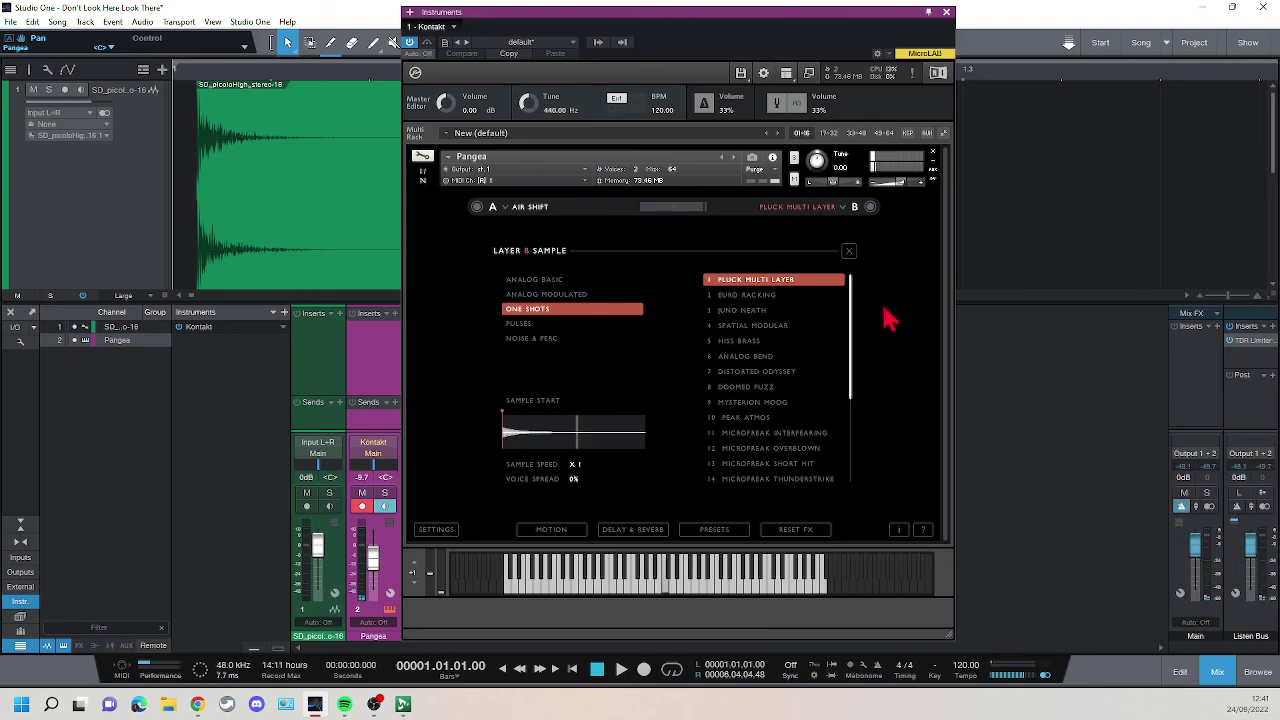
{"action": "left_click", "coordinate": [769, 311]}
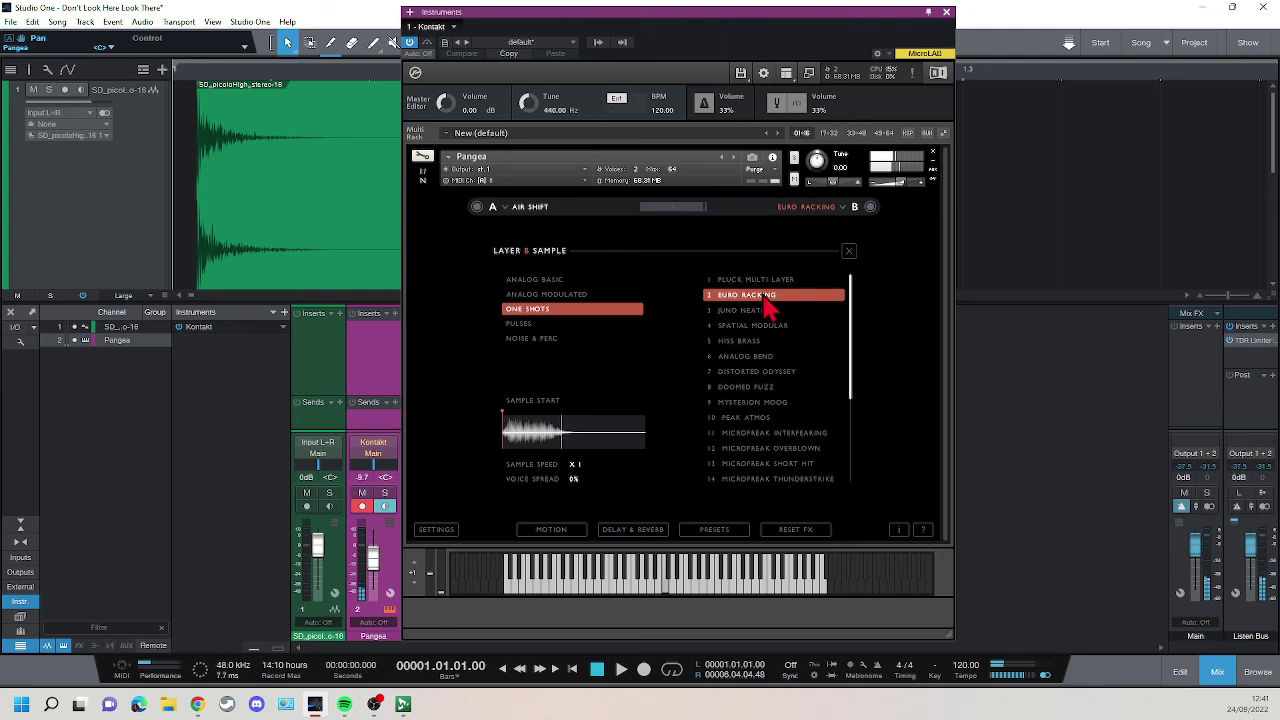
{"action": "left_click", "coordinate": [752, 312]}
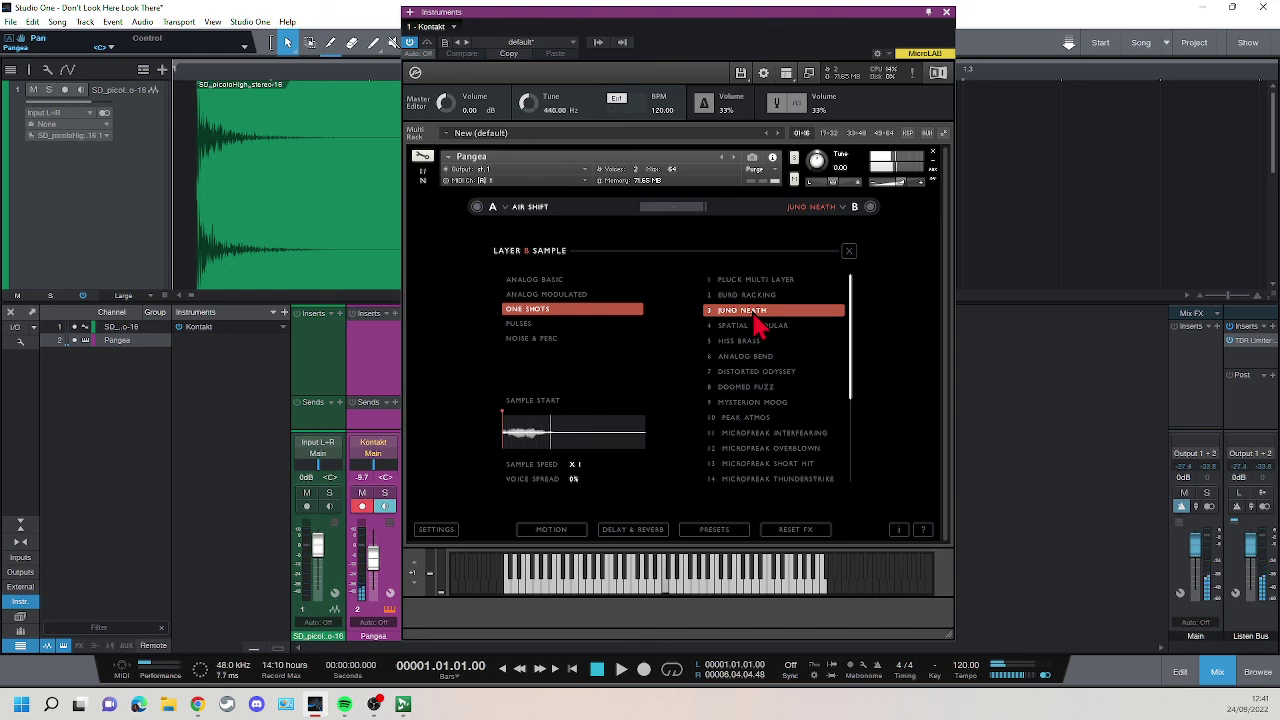
{"action": "left_click", "coordinate": [762, 328]}
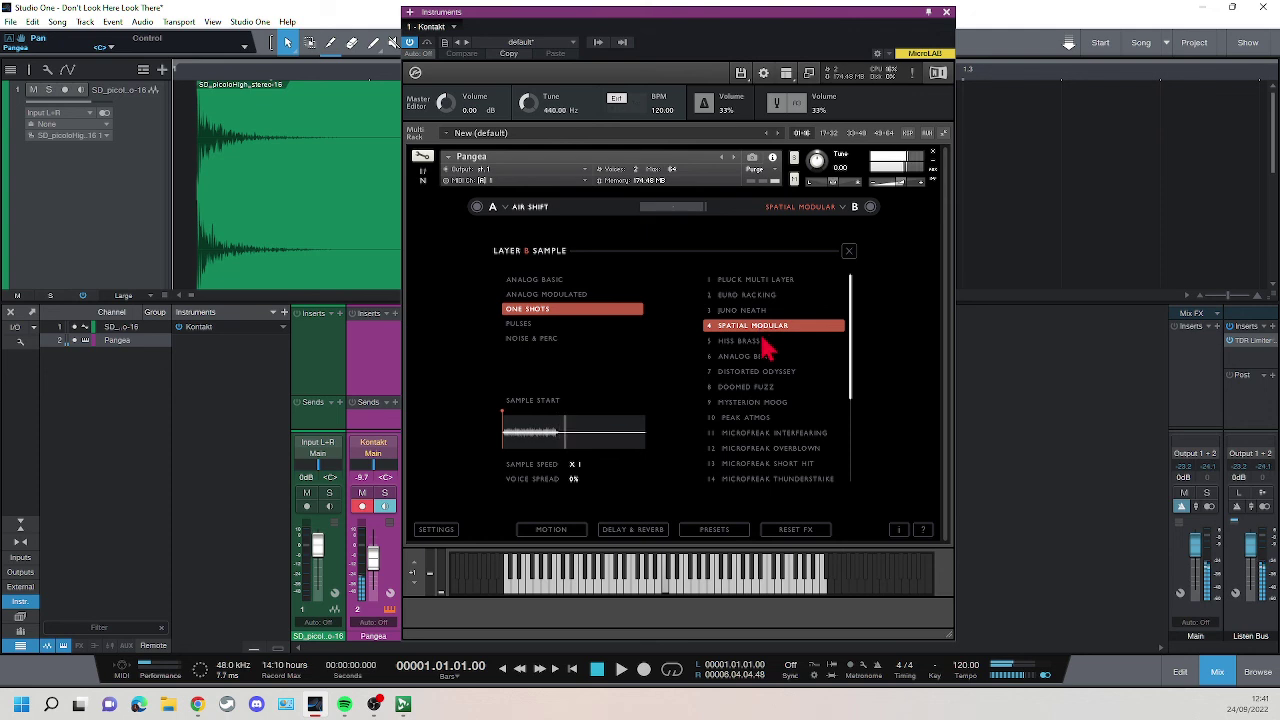
Audition the Layer B samples Hiss Brass, Analog Bend, Distorted Odyssey, Doomed Fuzz, Mysterion Moog and Peak Atmos in turn.
{"action": "left_click", "coordinate": [760, 342]}
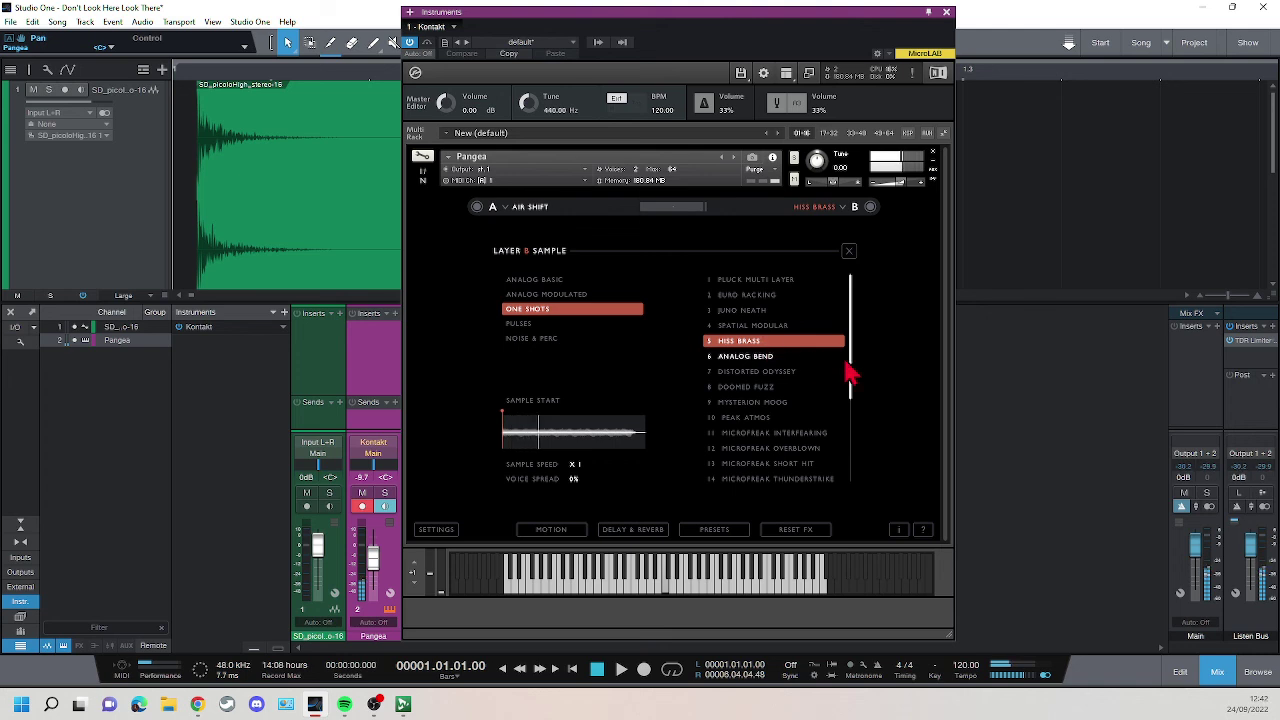
{"action": "left_click", "coordinate": [765, 359]}
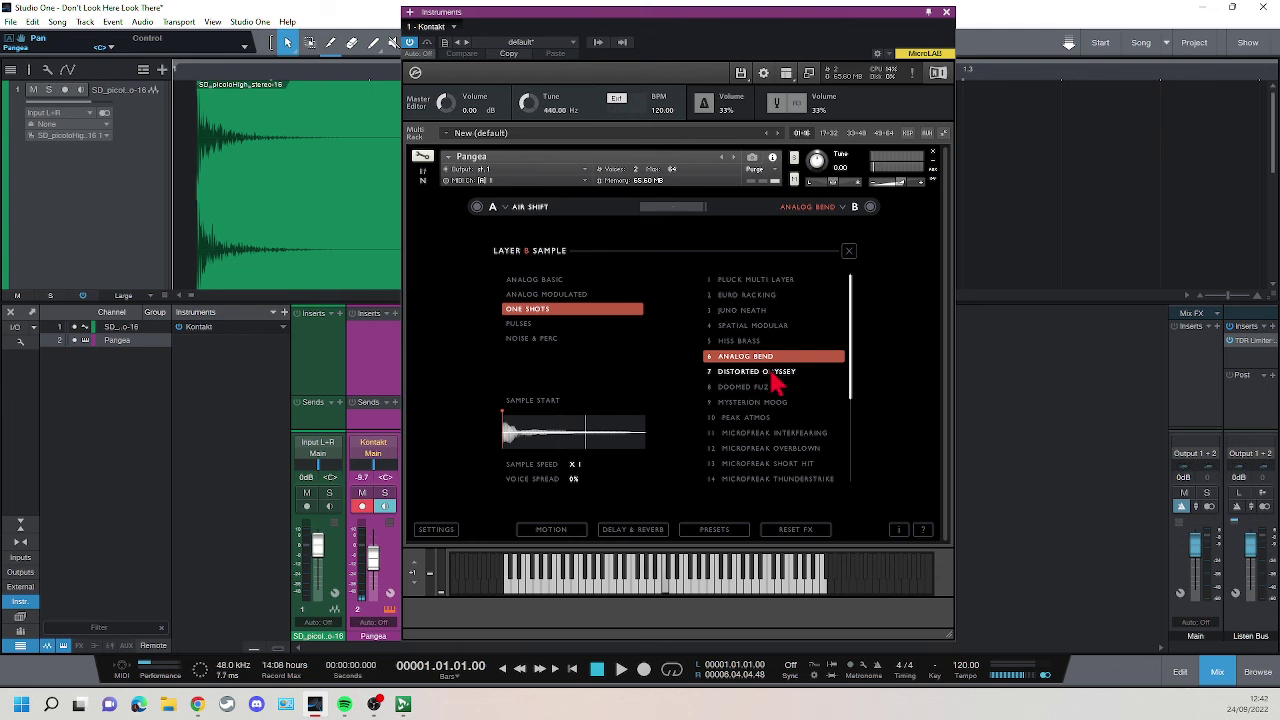
{"action": "left_click", "coordinate": [778, 383]}
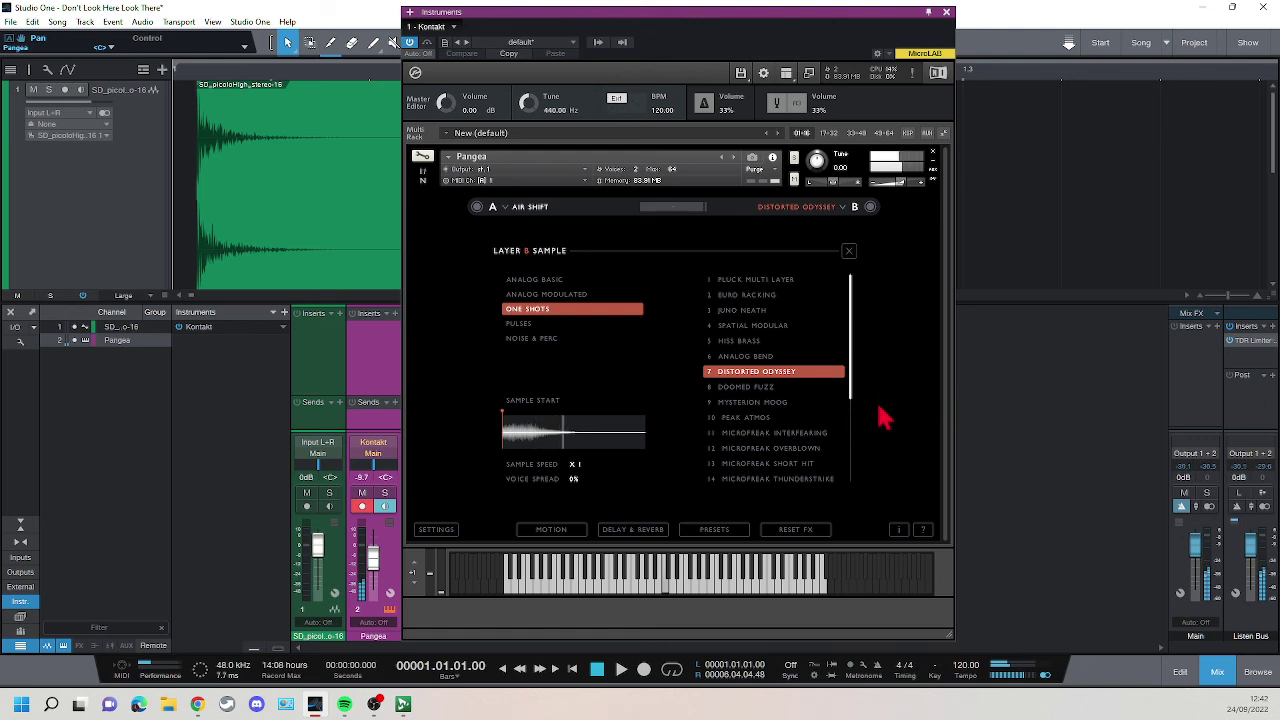
{"action": "left_click", "coordinate": [762, 390]}
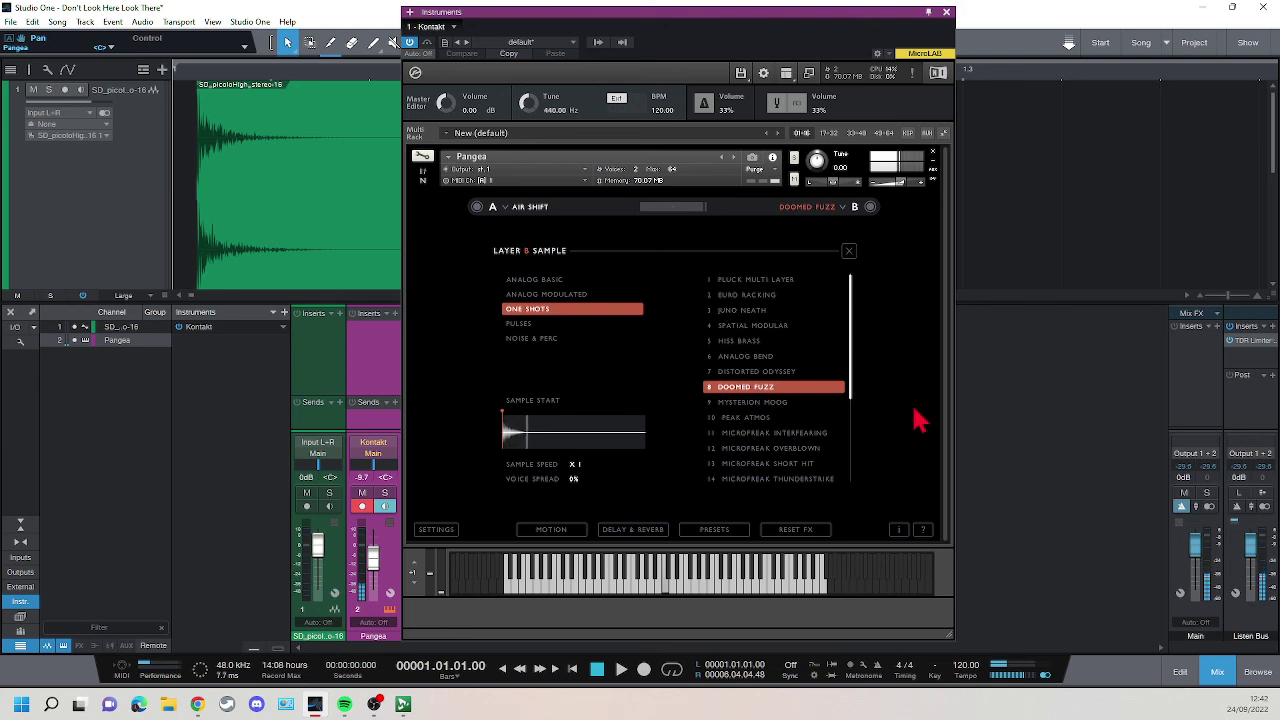
{"action": "left_click", "coordinate": [788, 406]}
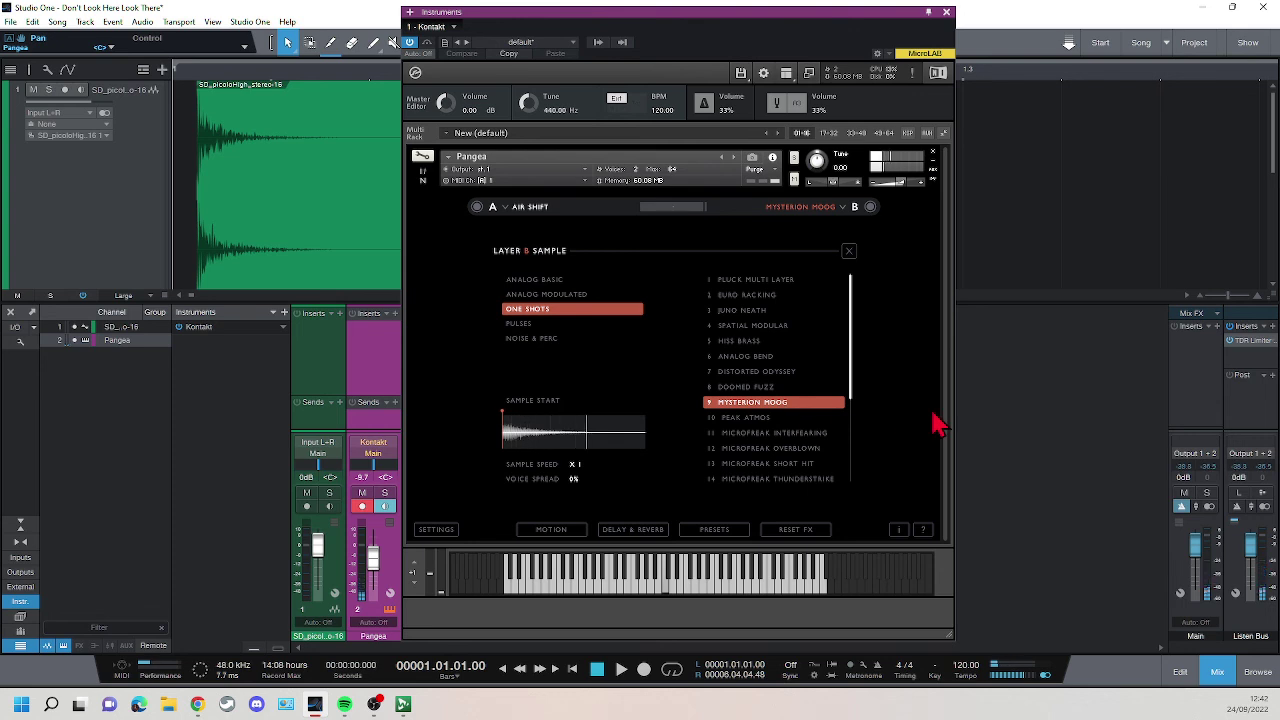
{"action": "left_click", "coordinate": [760, 420]}
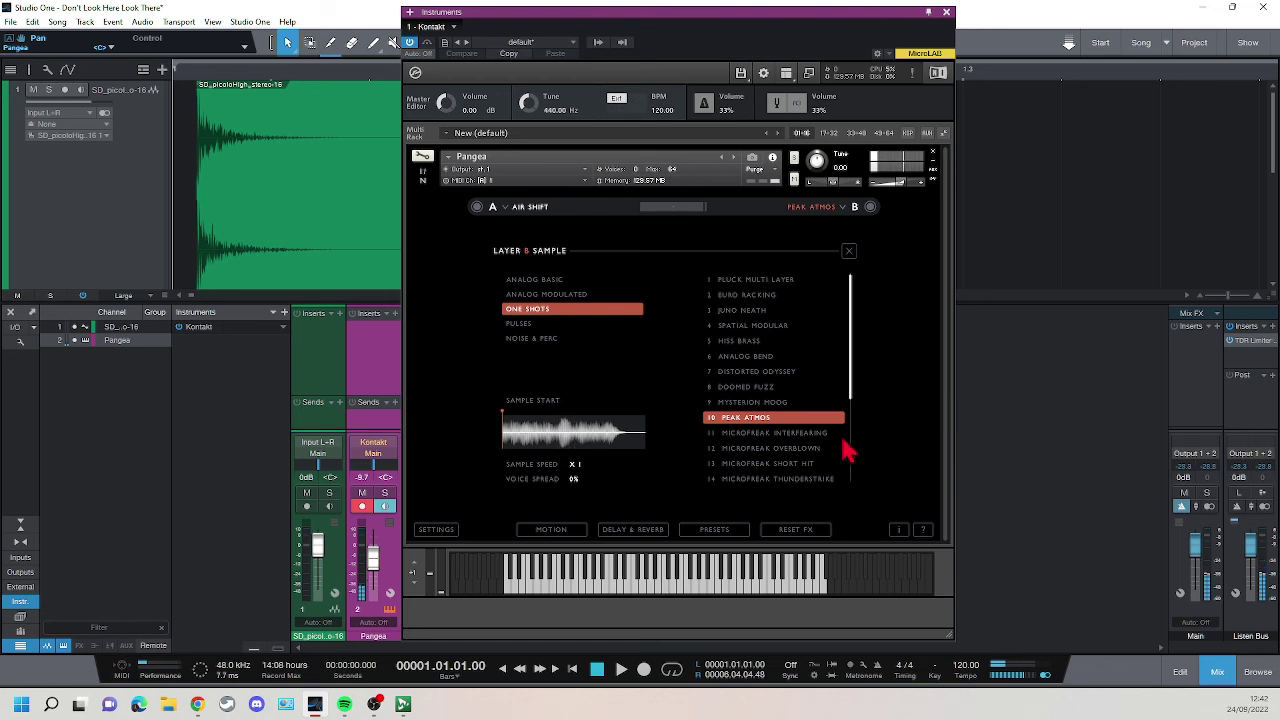
Audition the four Microfreak one-shots on Layer B: Interfering, Overblown, Short Hit and Thunderstrike.
{"action": "left_click", "coordinate": [798, 440]}
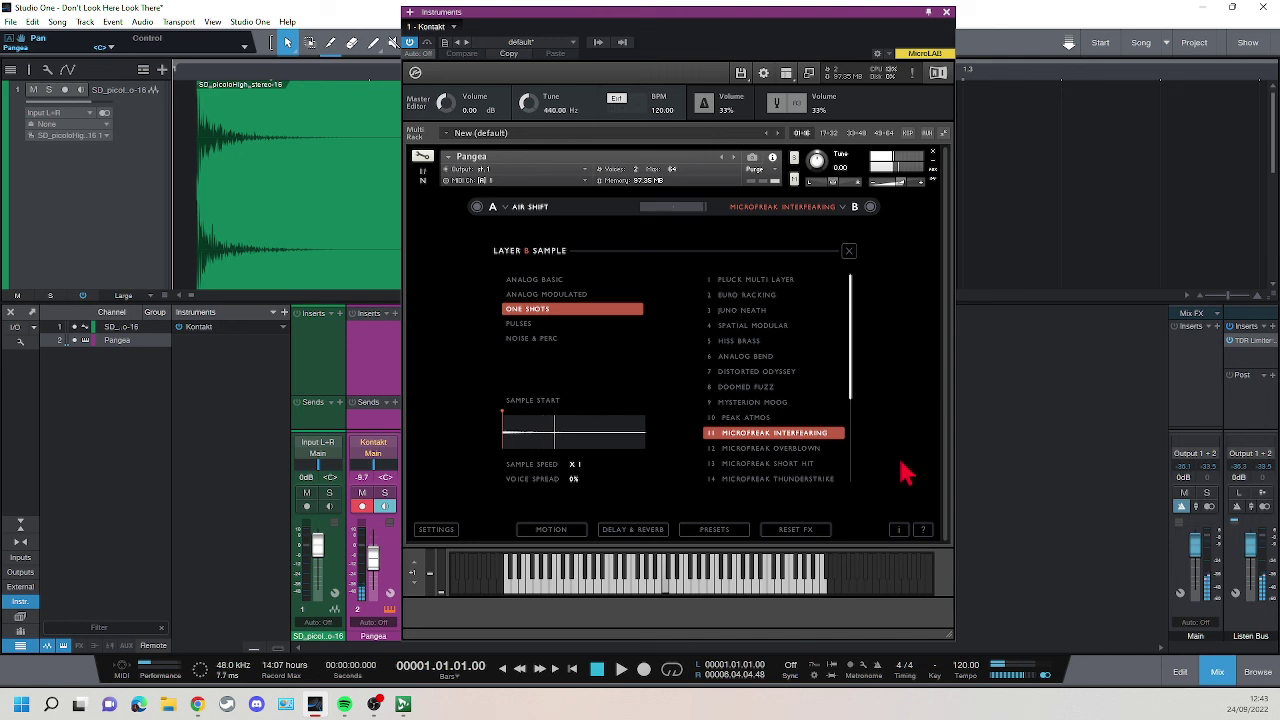
{"action": "left_click", "coordinate": [814, 449]}
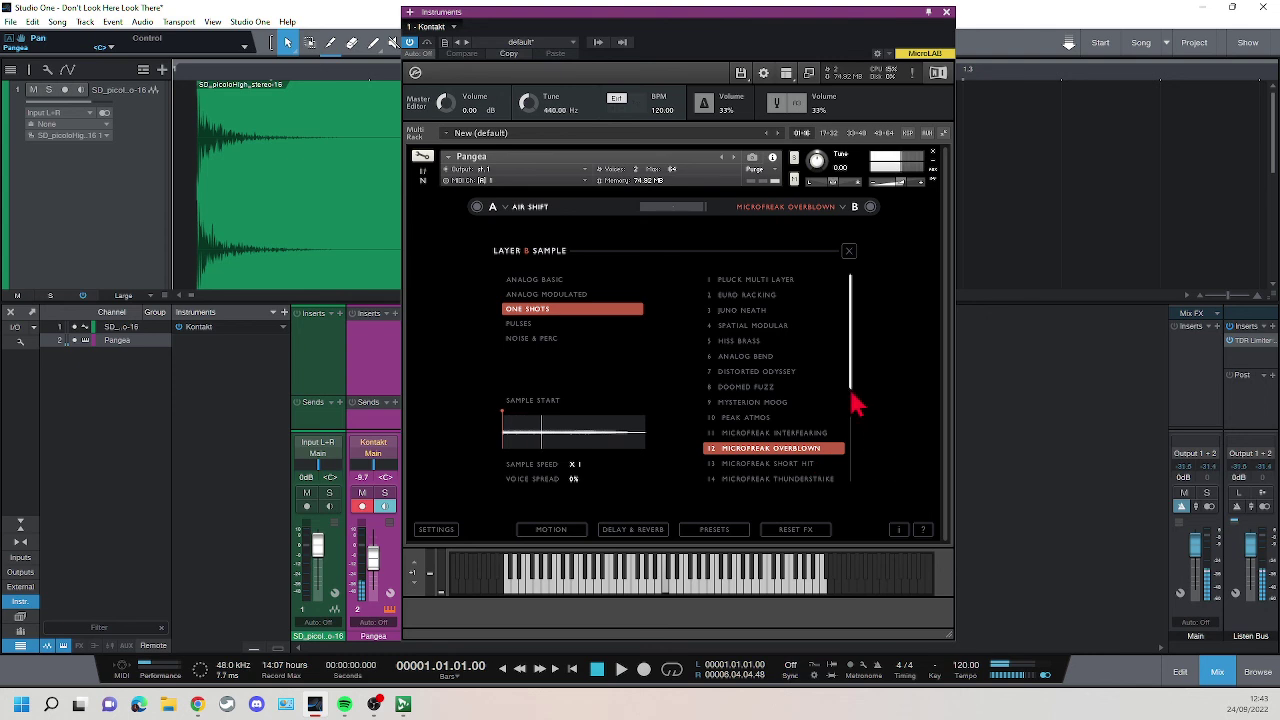
{"action": "left_click_drag", "start_coordinate": [851, 394], "coordinate": [851, 440]}
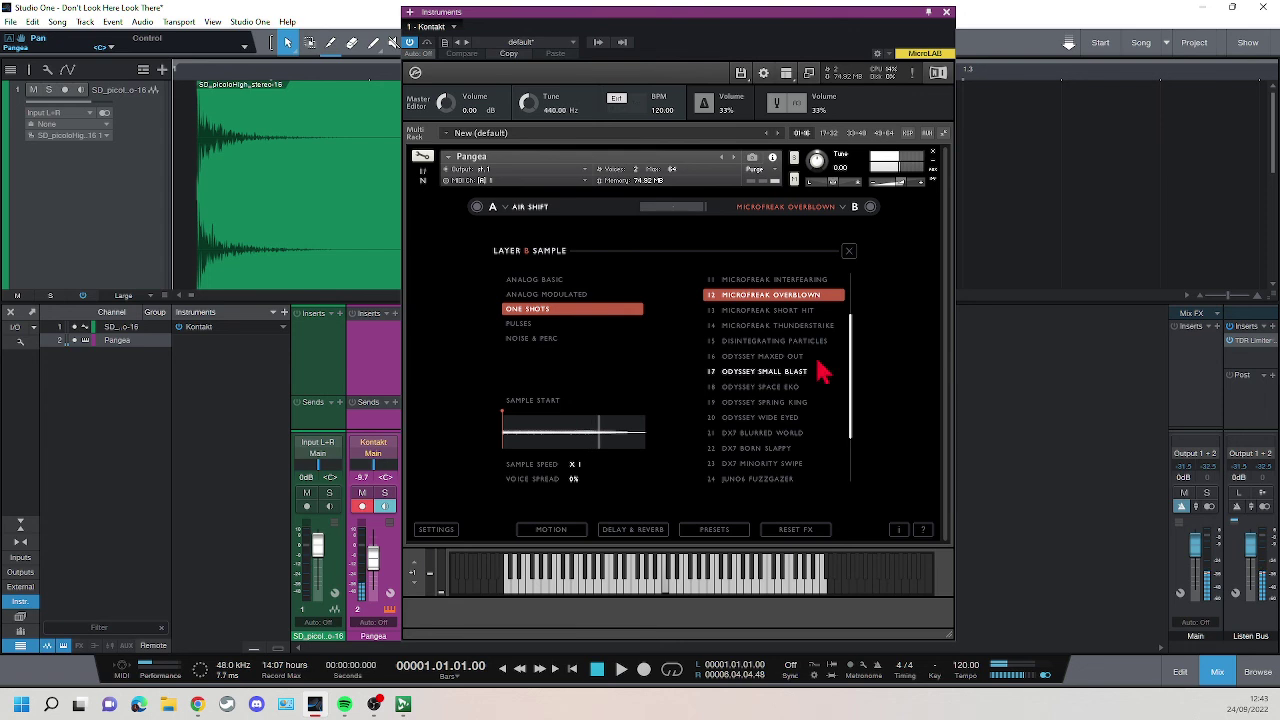
{"action": "left_click", "coordinate": [795, 316]}
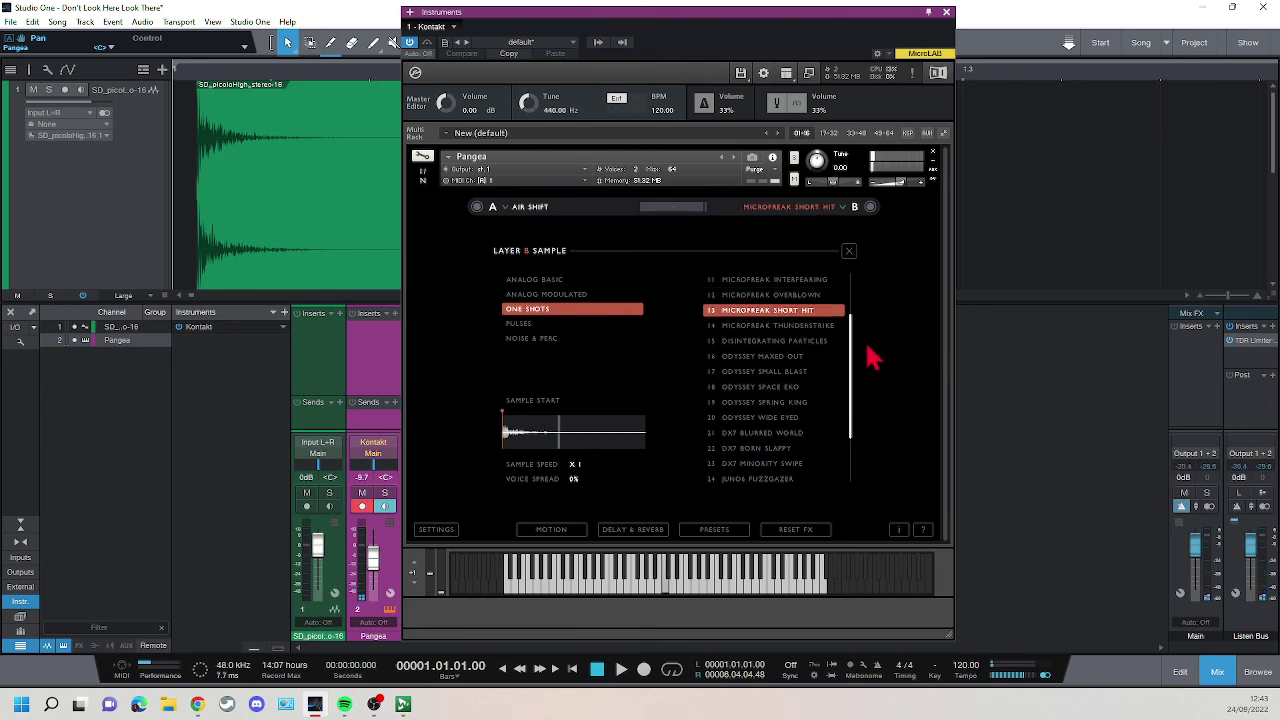
{"action": "left_click", "coordinate": [821, 329]}
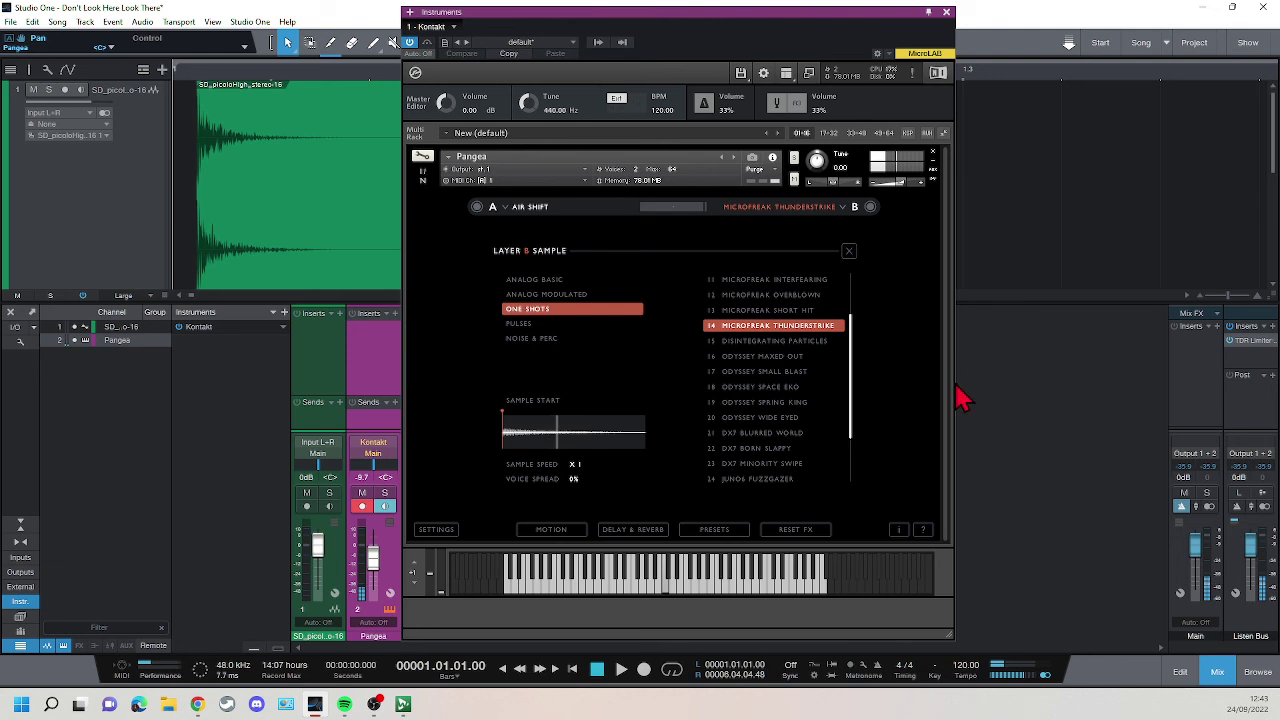
Audition Disintegrating Particles and the Odyssey one-shots Maxed Out, Small Blast, Space Eko, Spring King and Wide Eyed on Layer B.
{"action": "left_click", "coordinate": [813, 349]}
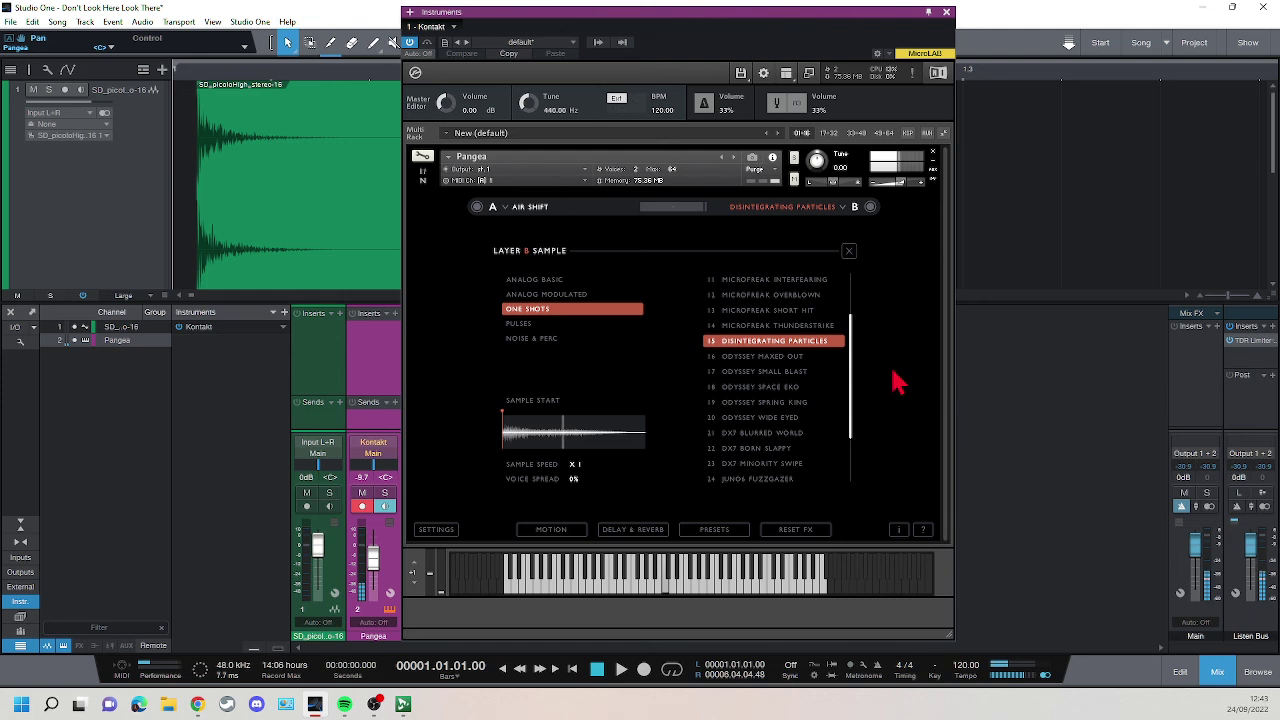
{"action": "left_click", "coordinate": [795, 358]}
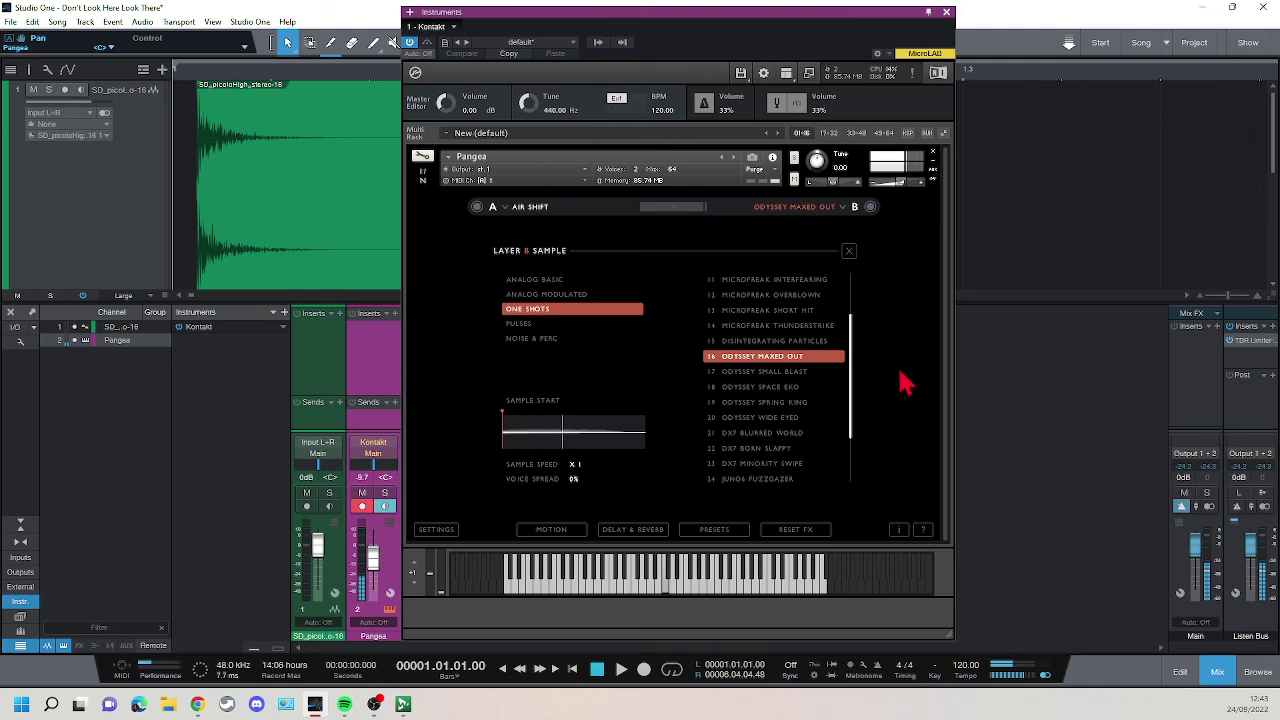
{"action": "left_click", "coordinate": [799, 373]}
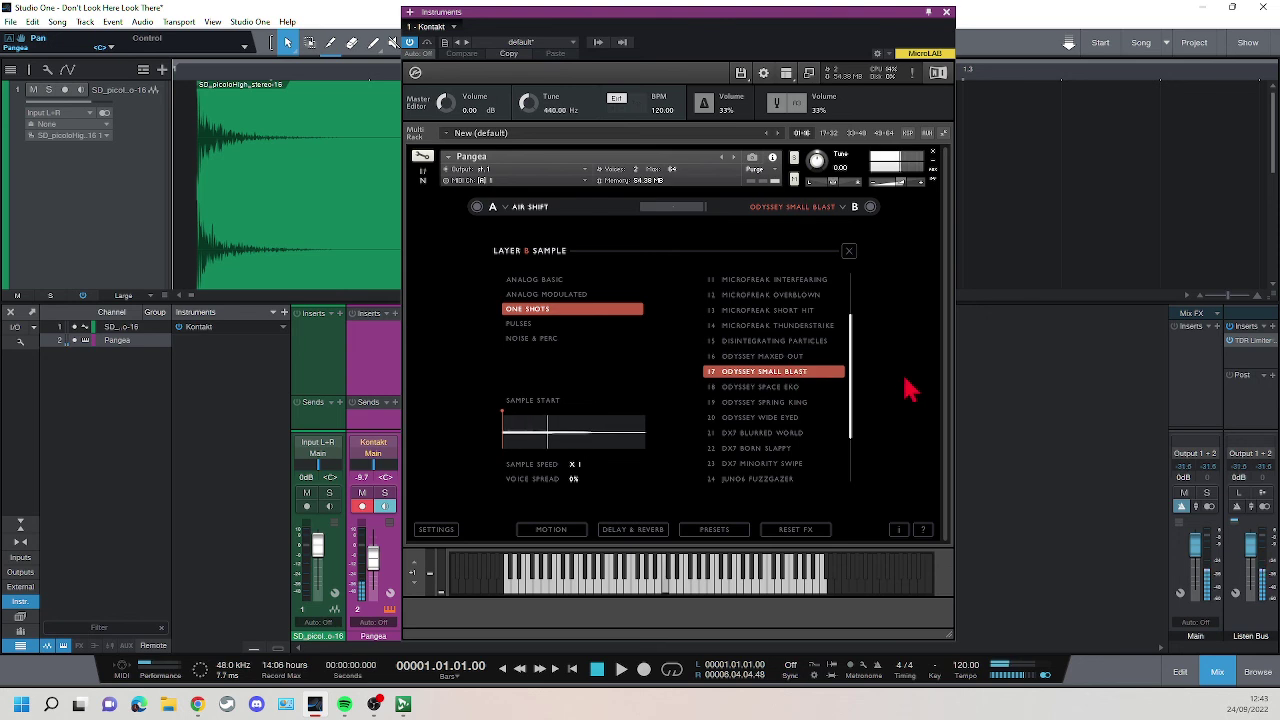
{"action": "left_click", "coordinate": [815, 389]}
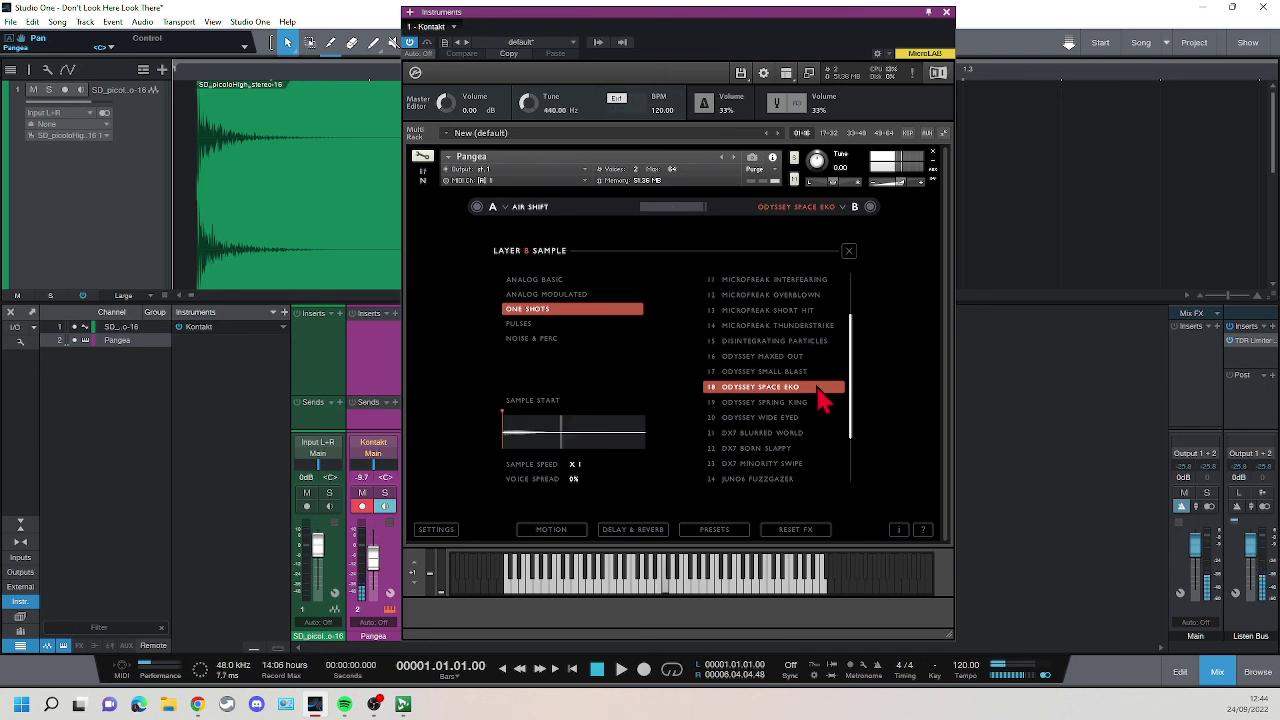
{"action": "left_click", "coordinate": [809, 405]}
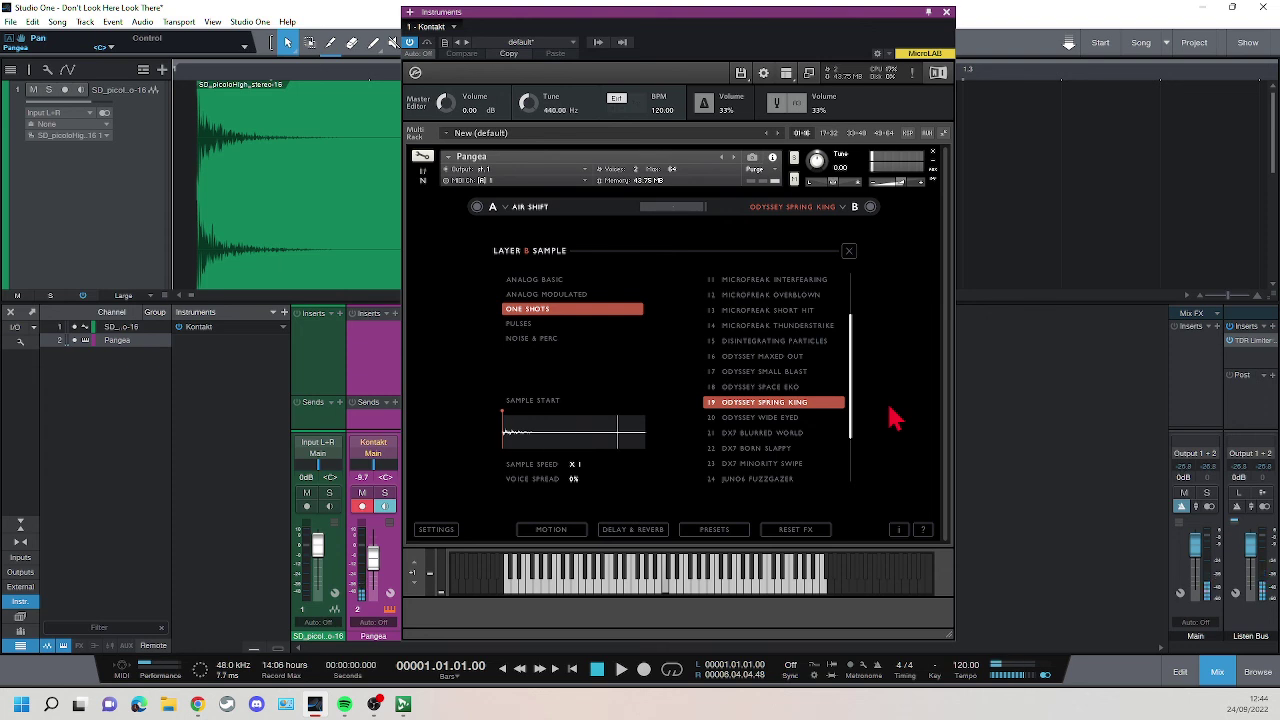
{"action": "left_click", "coordinate": [786, 420]}
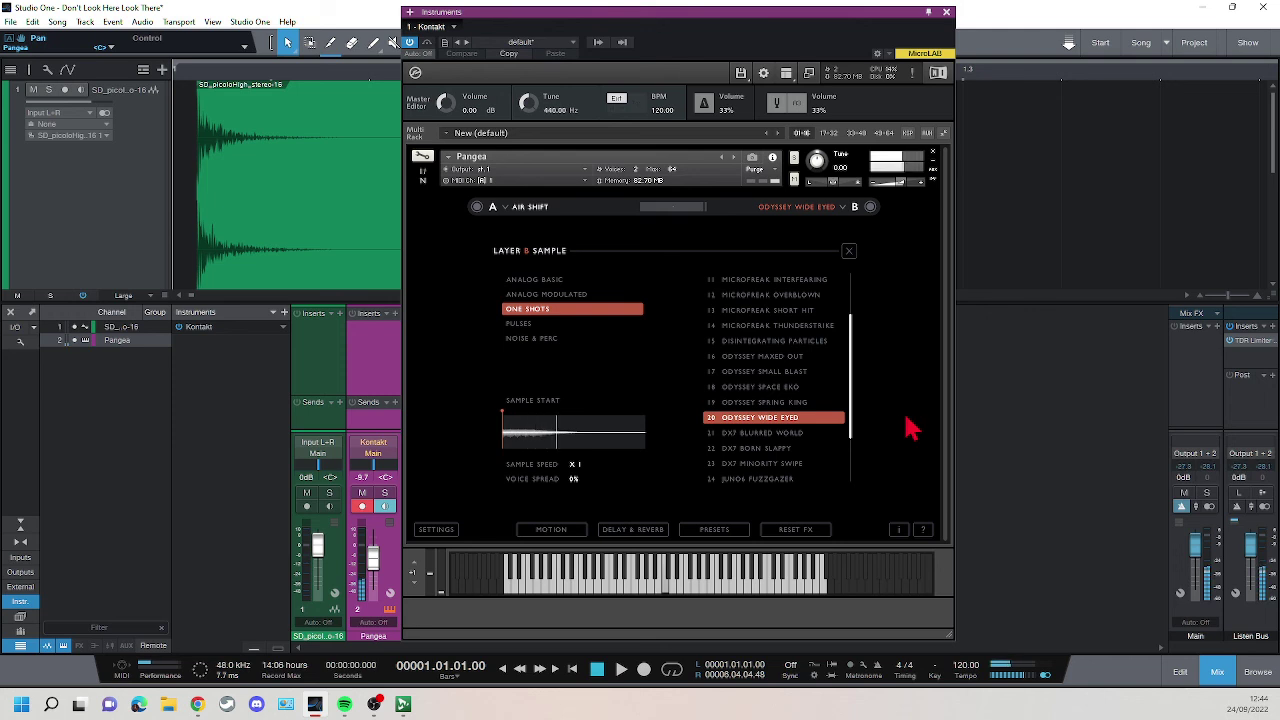
Audition the three DX7 one-shots on Layer B: Blurred World, Born Slappy and Minority Swipe.
{"action": "left_click", "coordinate": [800, 436]}
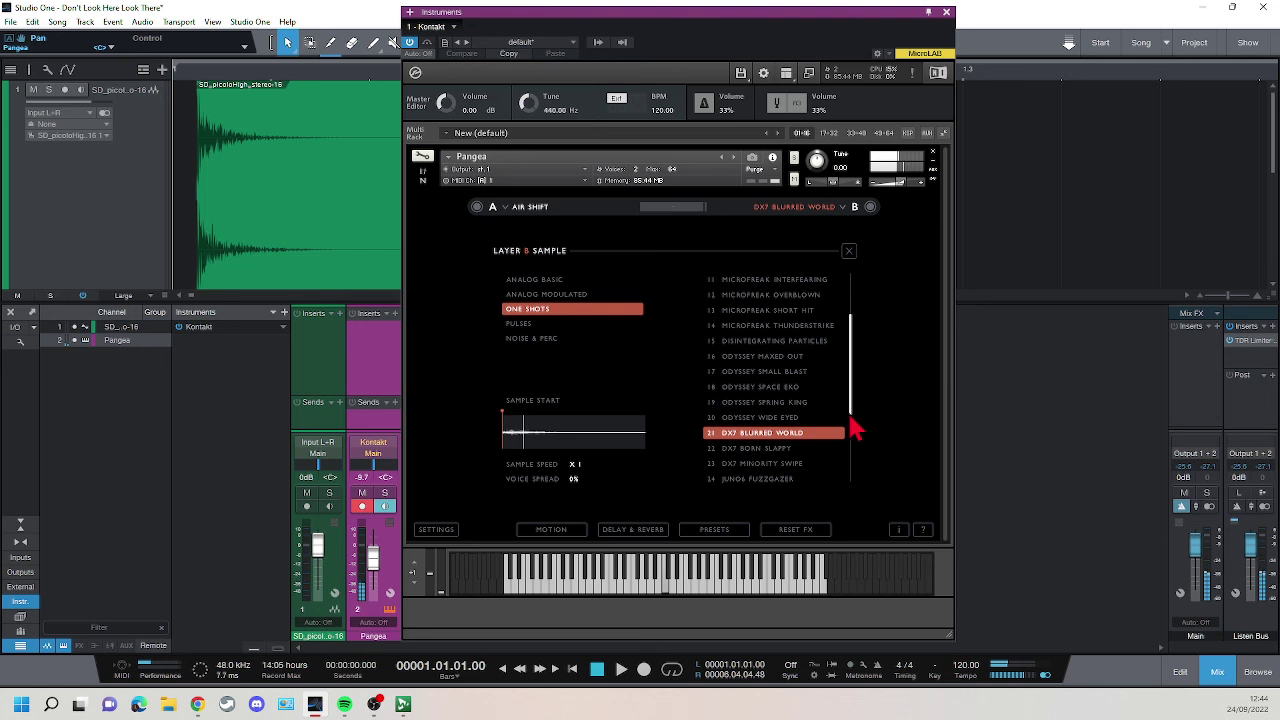
{"action": "scroll", "coordinate": [850, 425], "scroll_direction": "down", "scroll_amount": 4}
{"action": "scroll", "coordinate": [851, 460], "scroll_direction": "up", "scroll_amount": 1}
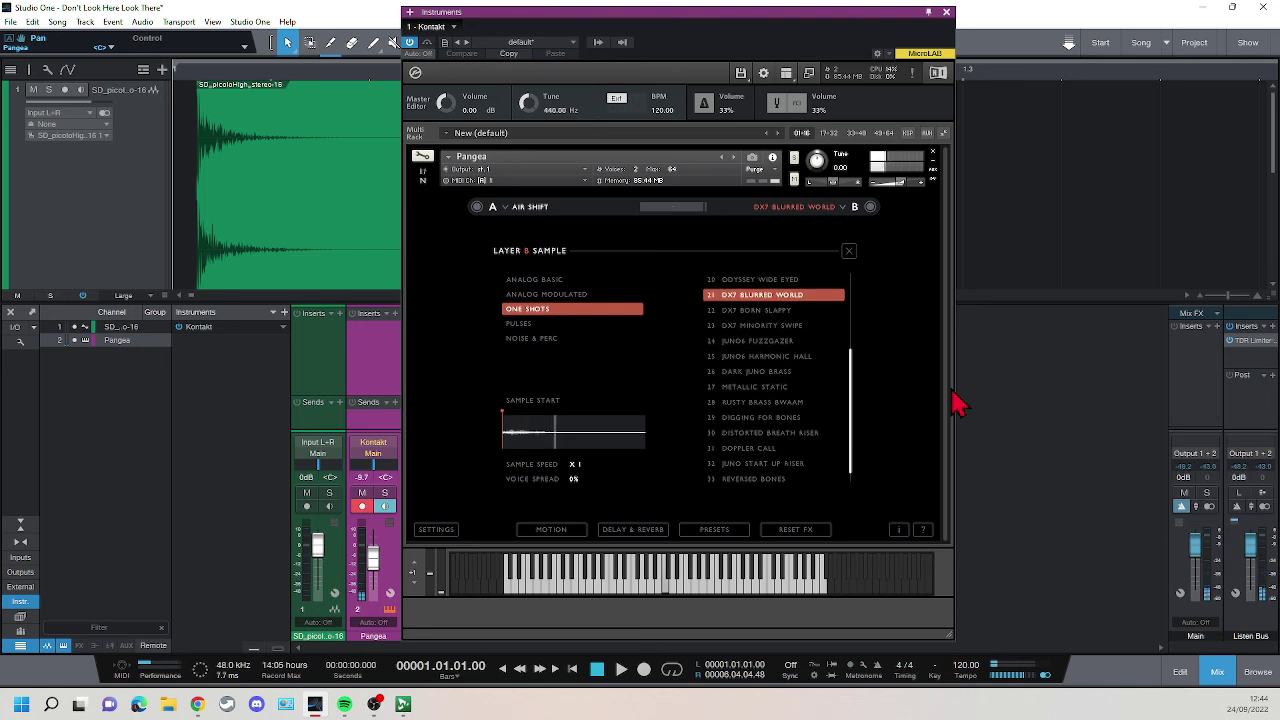
{"action": "left_click", "coordinate": [770, 311]}
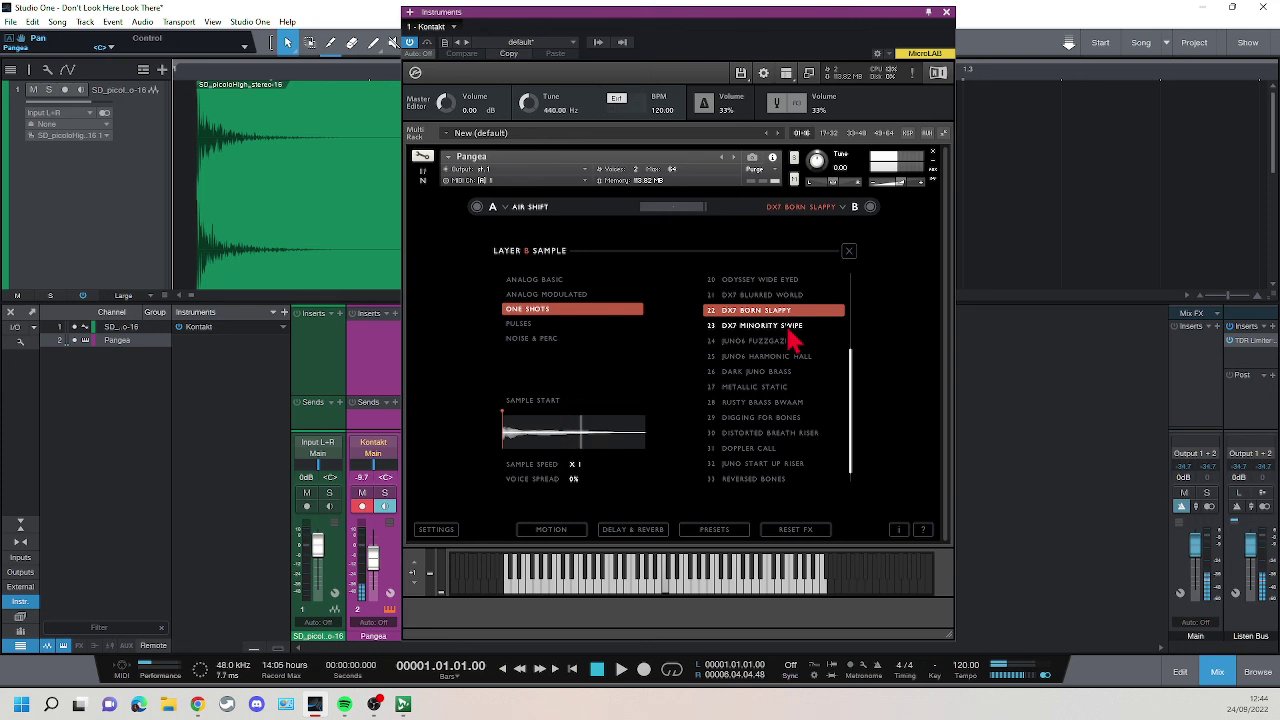
{"action": "left_click", "coordinate": [788, 333]}
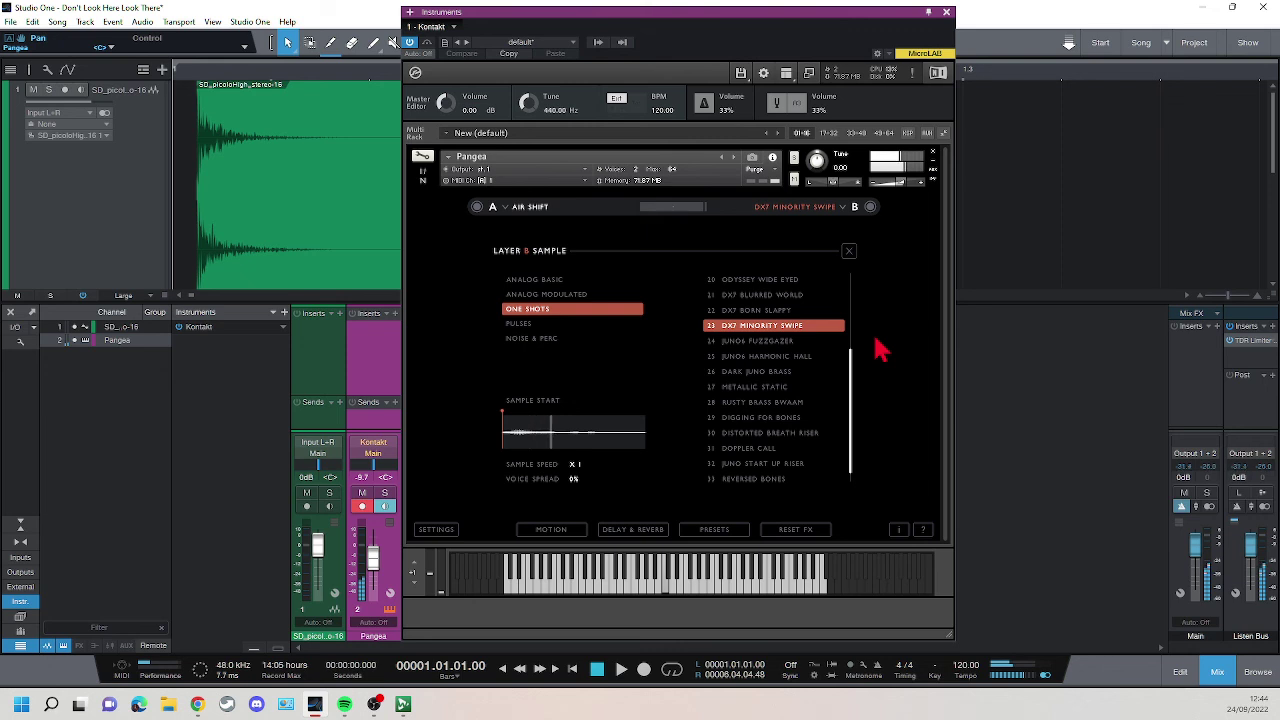
Audition Juno6 Fuzzgazer, Juno6 Harmonic Hall, Dark Juno Brass, Metallic Static and Rusty Brass Bwaam on Layer B.
{"action": "left_click", "coordinate": [784, 343]}
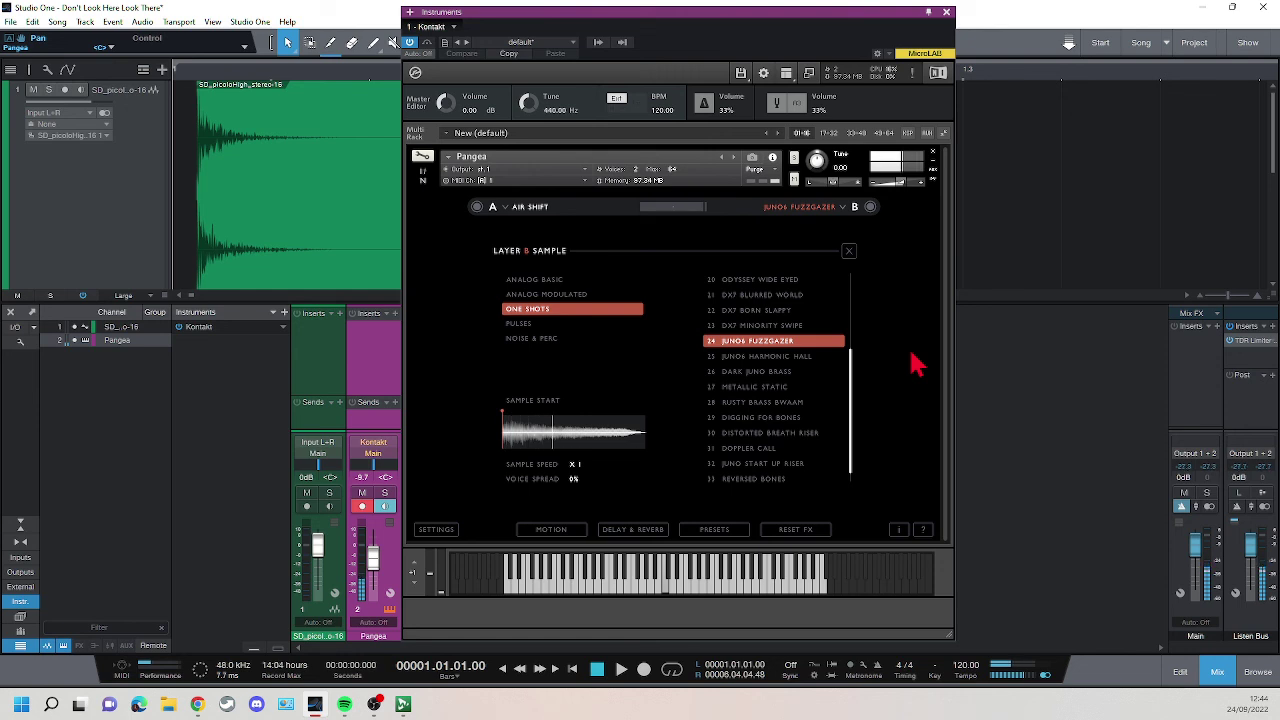
{"action": "left_click", "coordinate": [798, 360]}
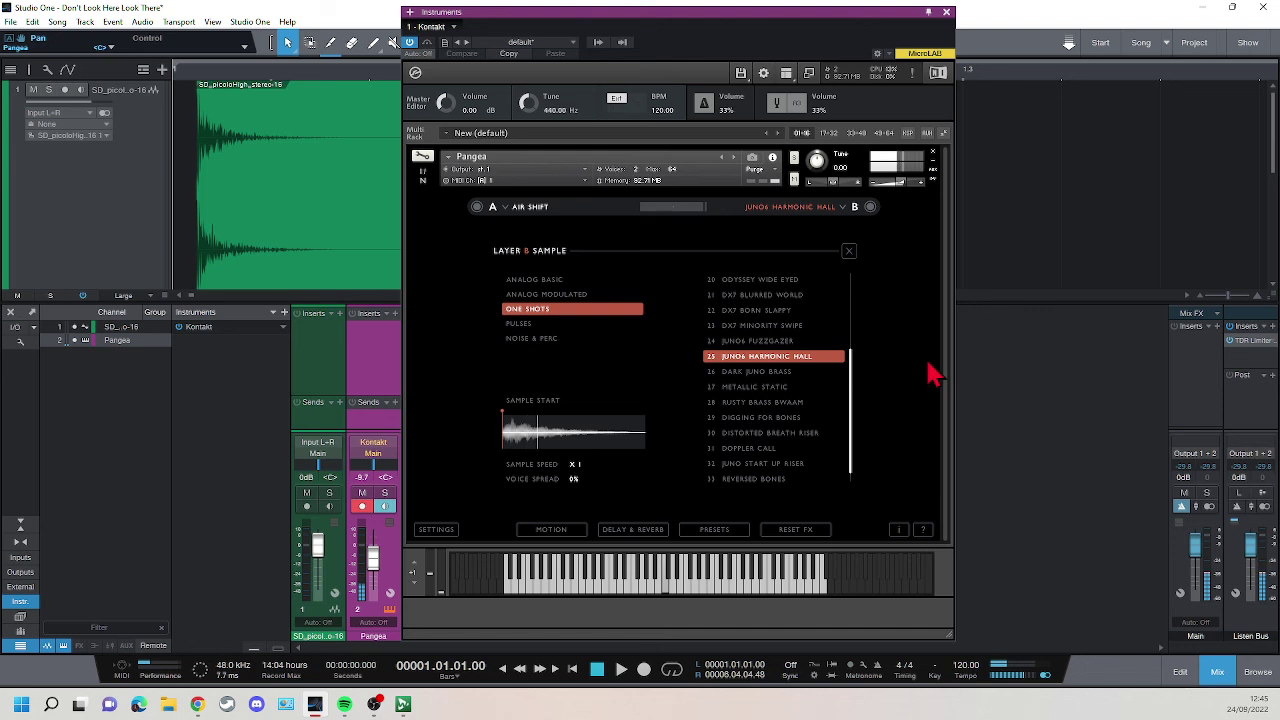
{"action": "left_click", "coordinate": [786, 373]}
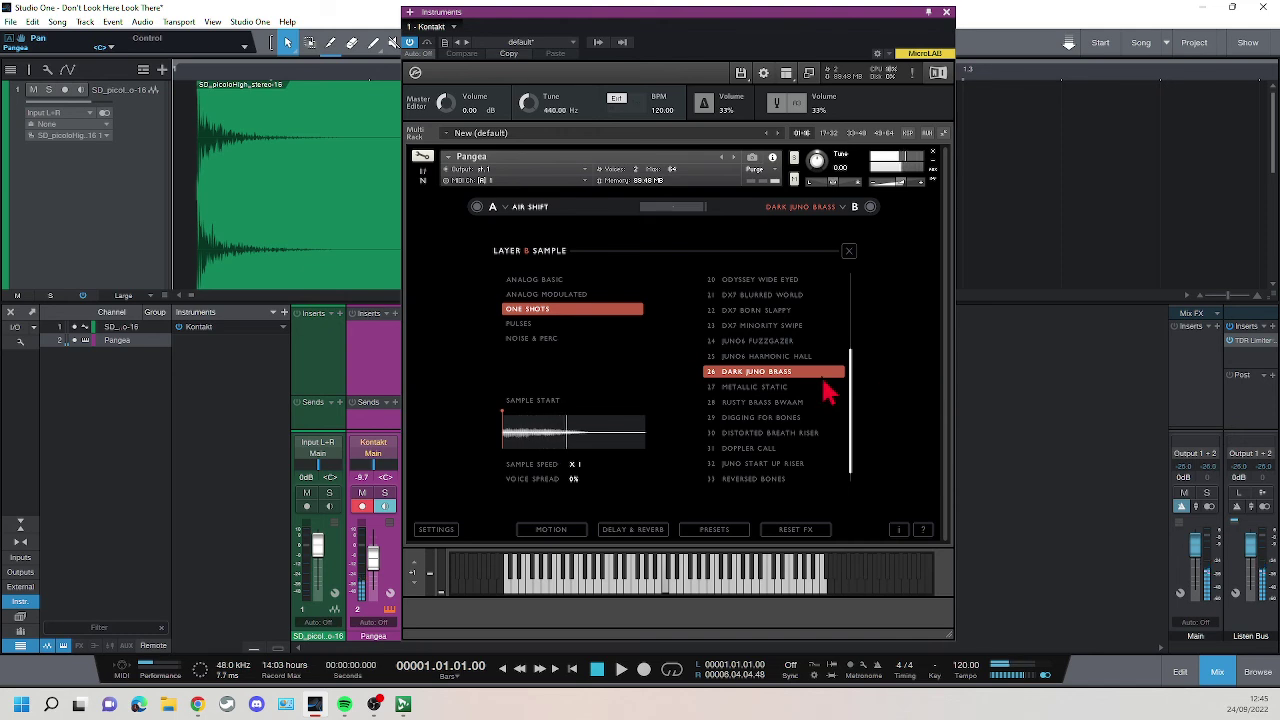
{"action": "left_click", "coordinate": [785, 390]}
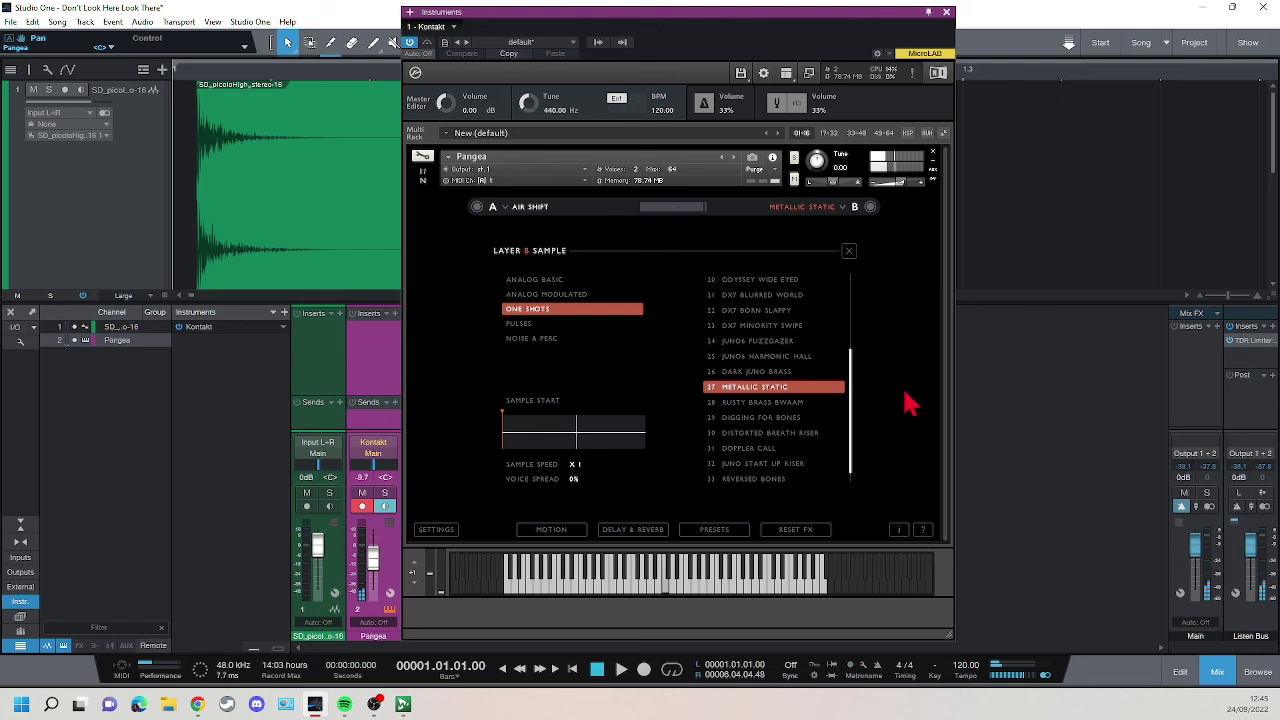
{"action": "left_click", "coordinate": [812, 403]}
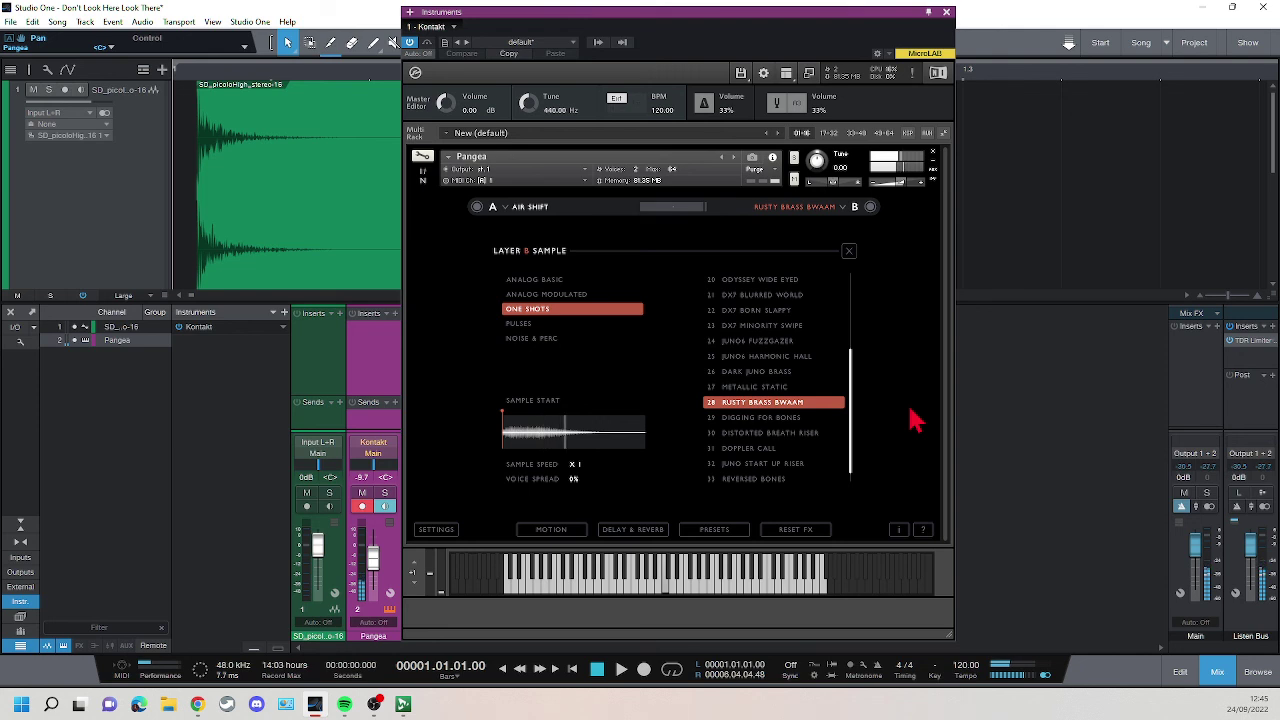
Audition the one-shots Digging for Bones, Distorted Breath Riser and Doppler Call on Layer B.
{"action": "left_click", "coordinate": [784, 422]}
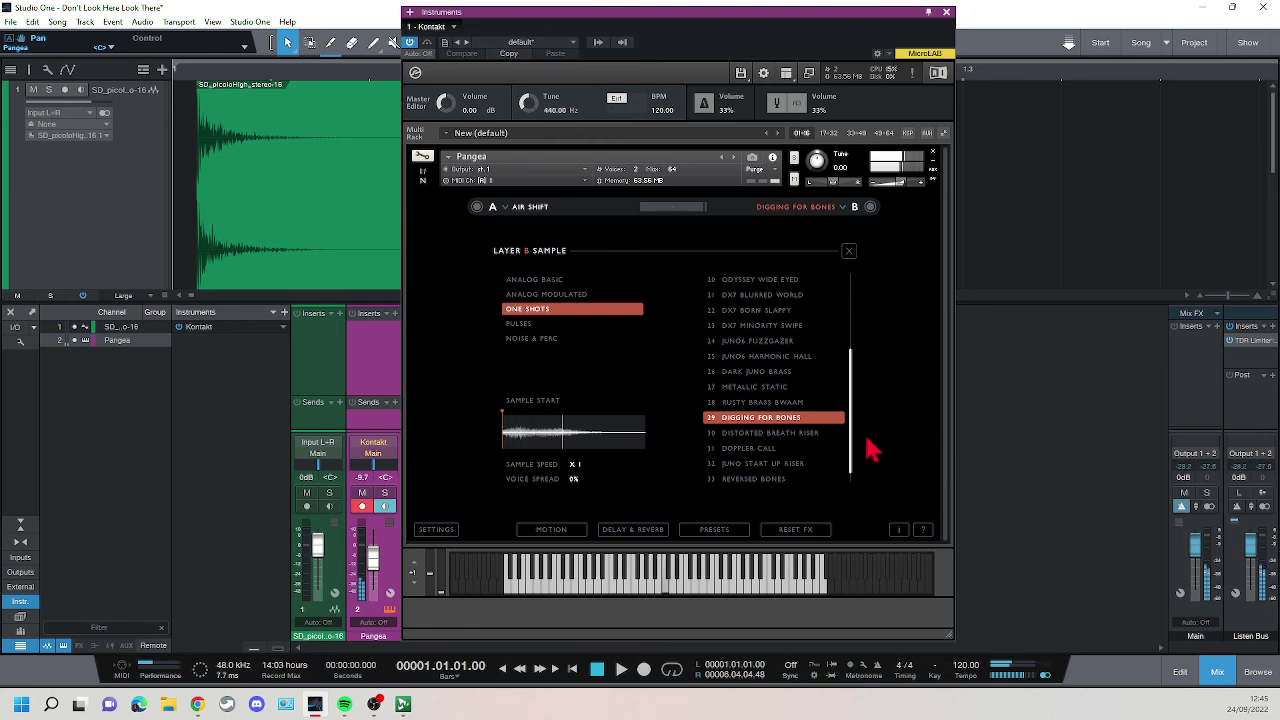
{"action": "left_click", "coordinate": [807, 437]}
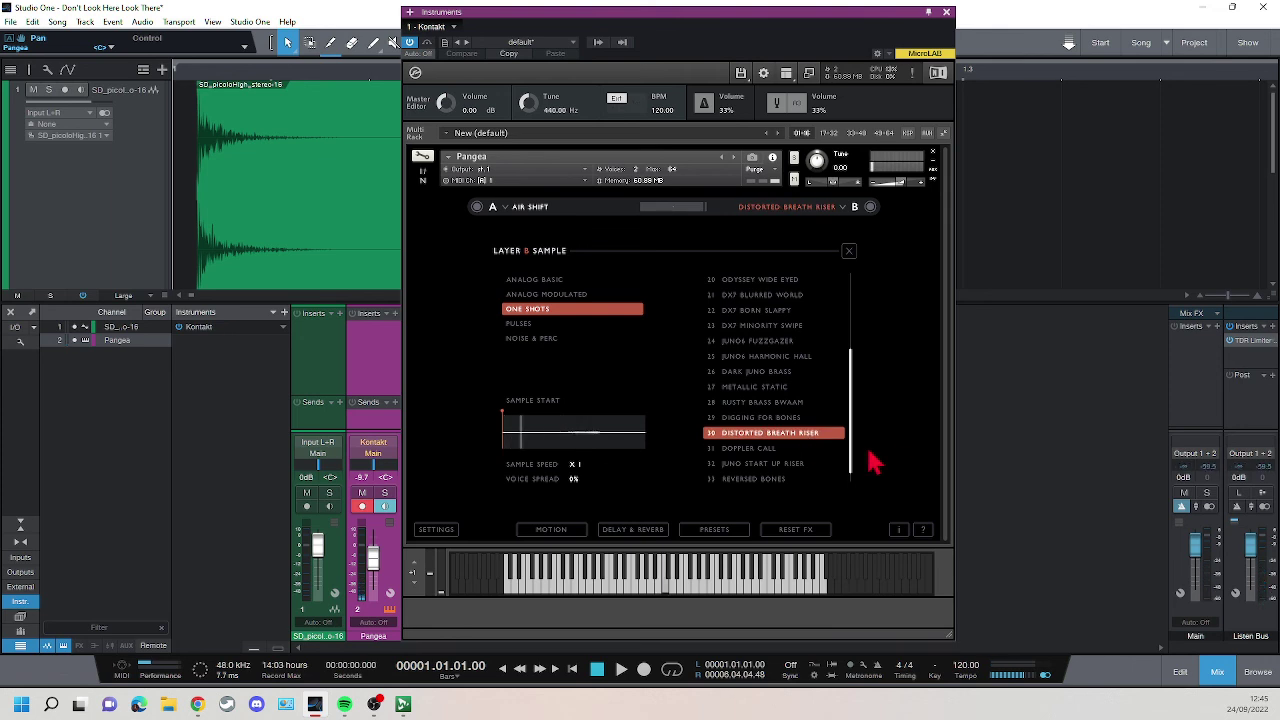
{"action": "scroll", "coordinate": [855, 475], "scroll_direction": "down", "scroll_amount": 1}
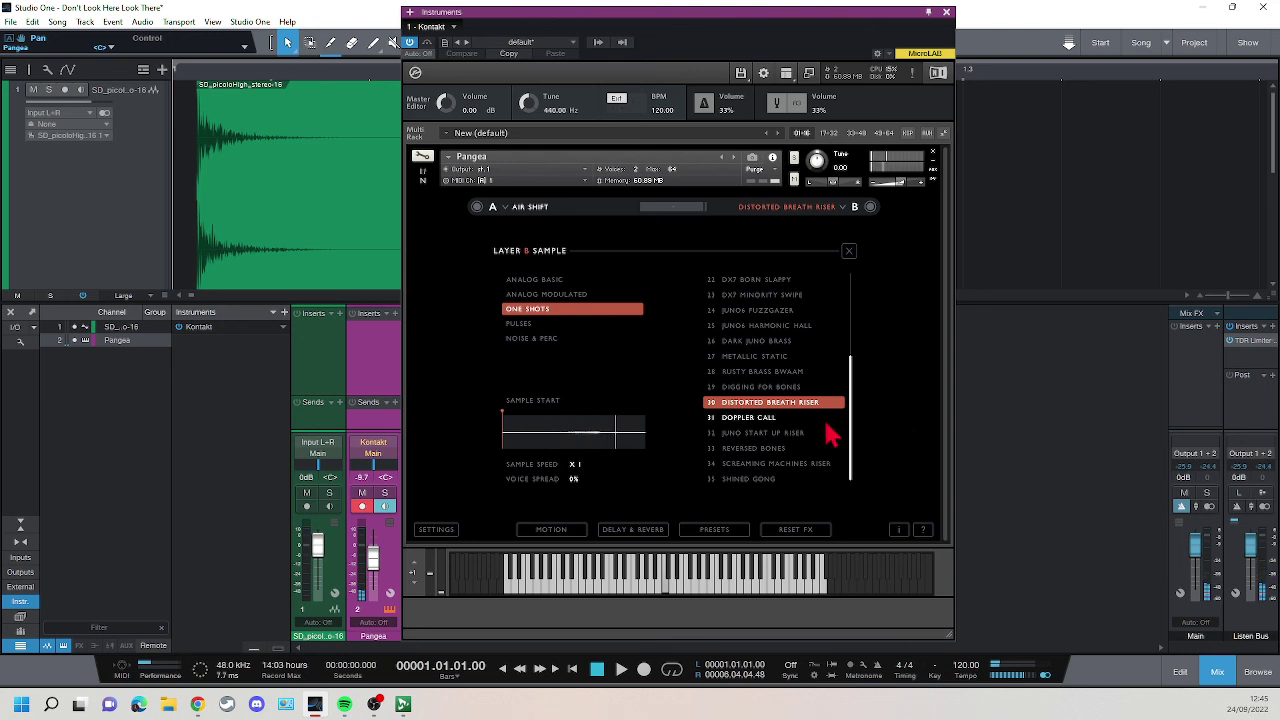
{"action": "left_click", "coordinate": [776, 419]}
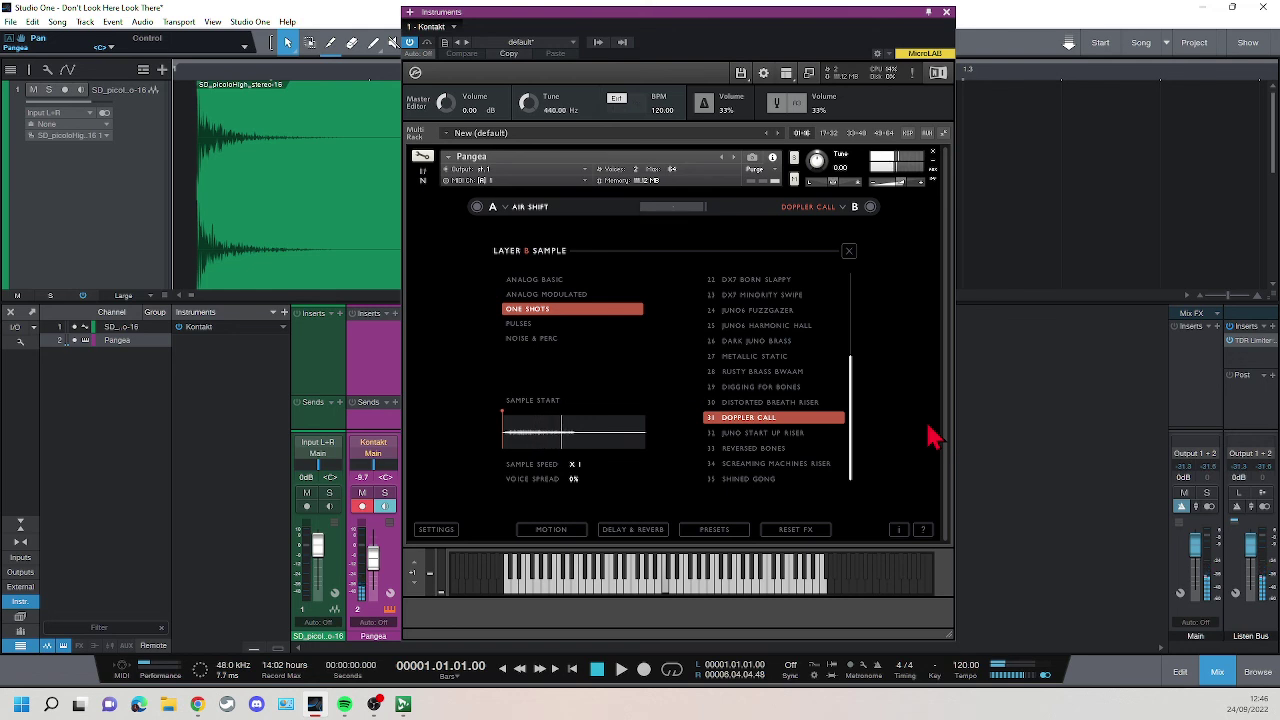
Audition Juno Start Up Riser, Reversed Bones, Screaming Machines Riser and Shined Gong on Layer B.
{"action": "left_click", "coordinate": [790, 440]}
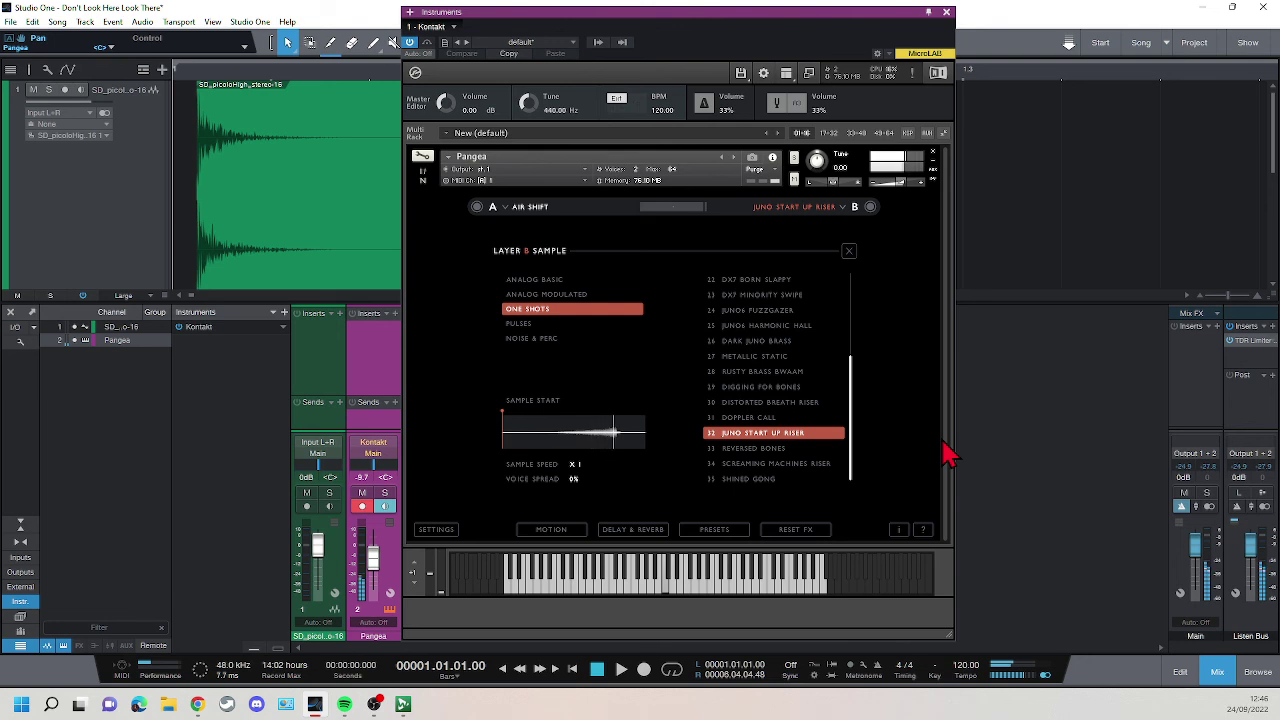
{"action": "left_click", "coordinate": [760, 452]}
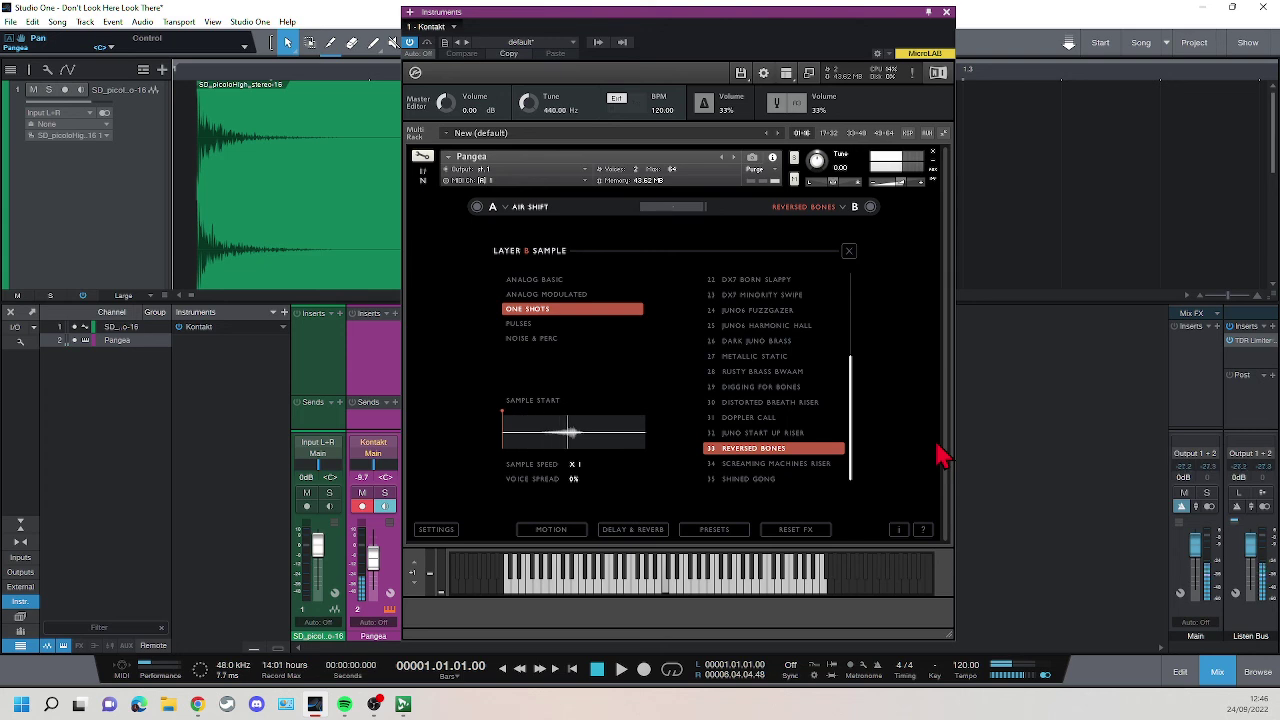
{"action": "left_click", "coordinate": [810, 466]}
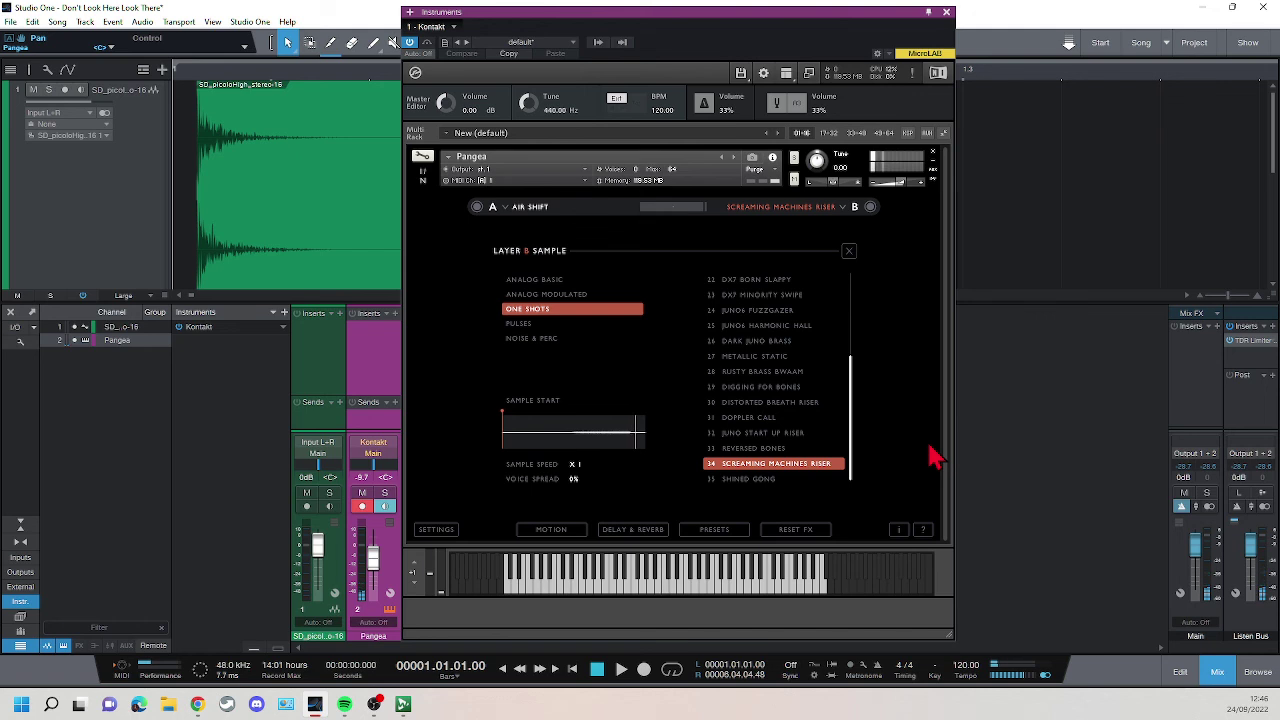
{"action": "left_click", "coordinate": [772, 484]}
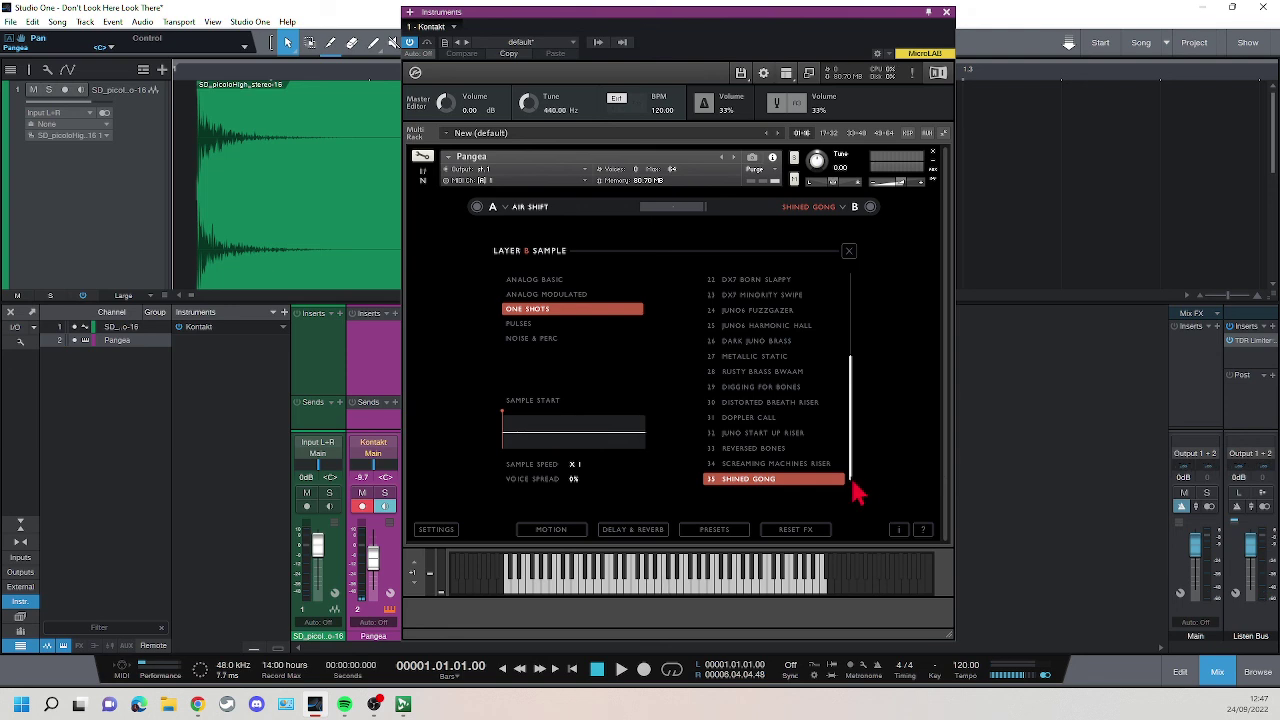
Load Screaming Machines Riser on Layer B, move its sample start to about two-thirds of the waveform, and audition it at X 1/4 speed.
{"action": "left_click", "coordinate": [799, 466]}
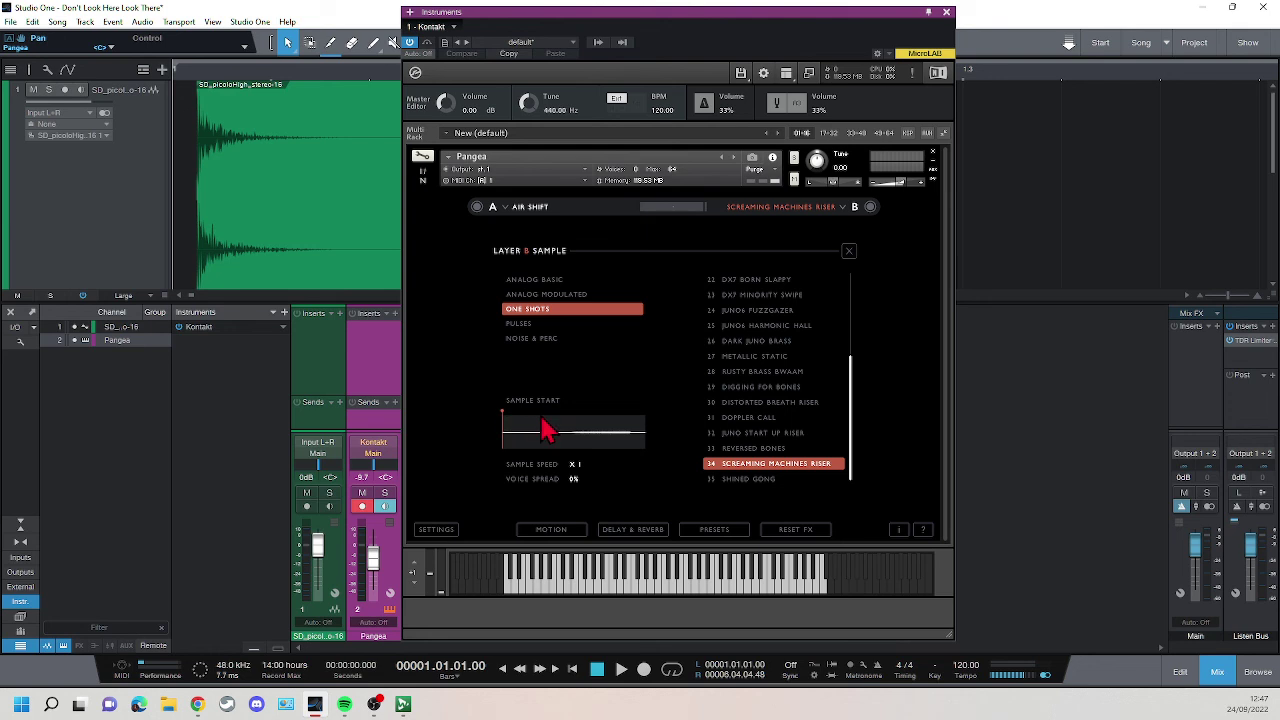
{"action": "mouse_move", "coordinate": [506, 417]}
{"action": "left_mouse_down"}
{"action": "mouse_move", "coordinate": [600, 425]}
{"action": "mouse_move", "coordinate": [584, 464]}
{"action": "left_mouse_up"}
{"action": "left_click", "coordinate": [578, 467]}
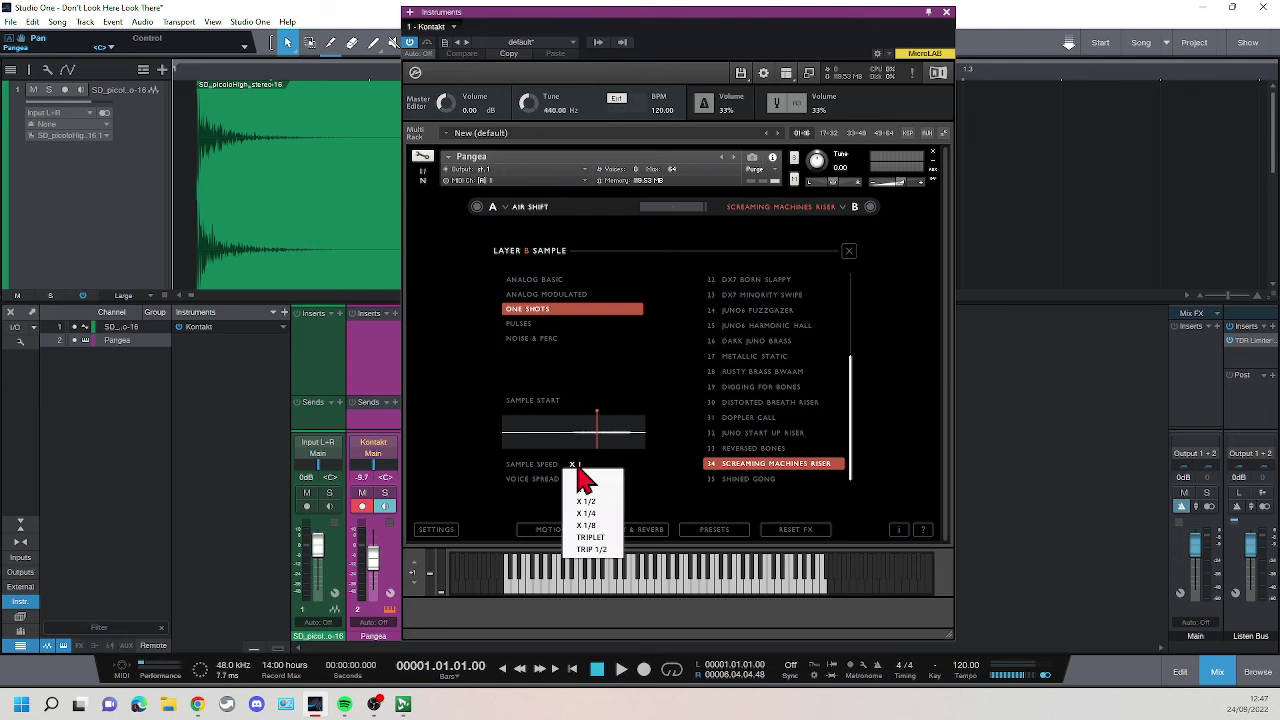
{"action": "left_click", "coordinate": [615, 513]}
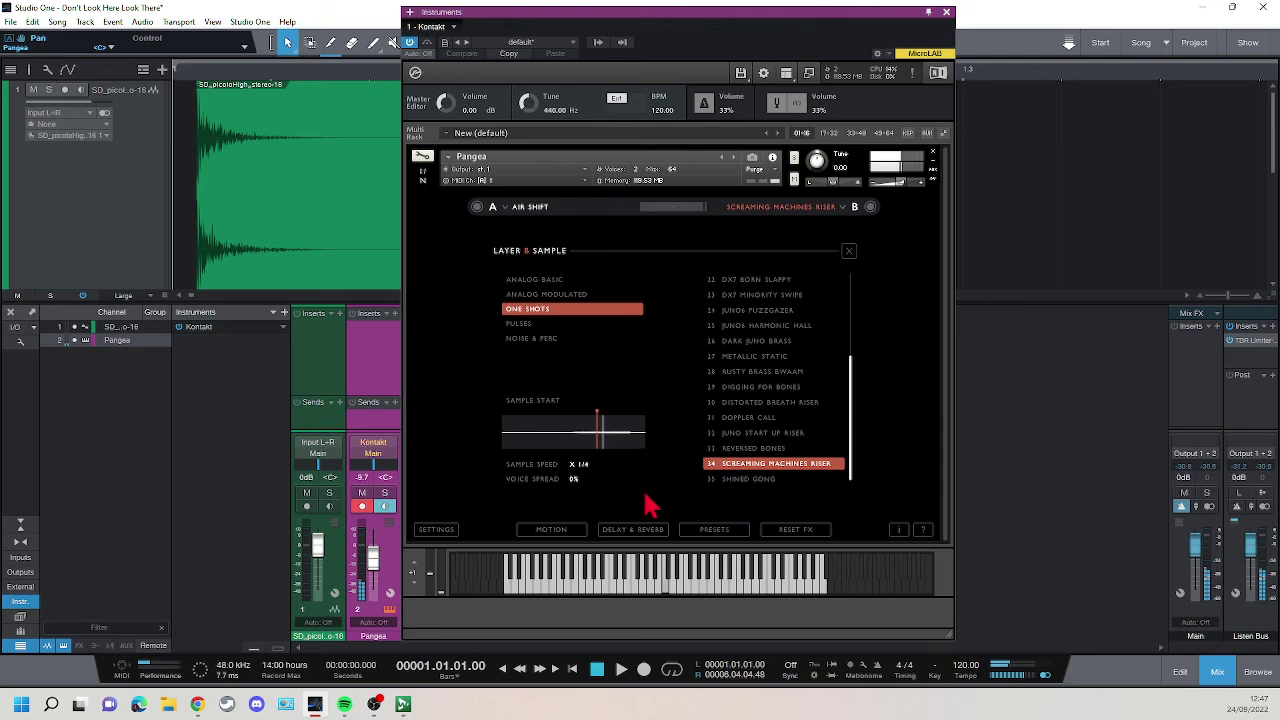
Audition Screaming Machines Riser at sample speeds X 1/2 and X 2.
{"action": "left_click", "coordinate": [583, 466]}
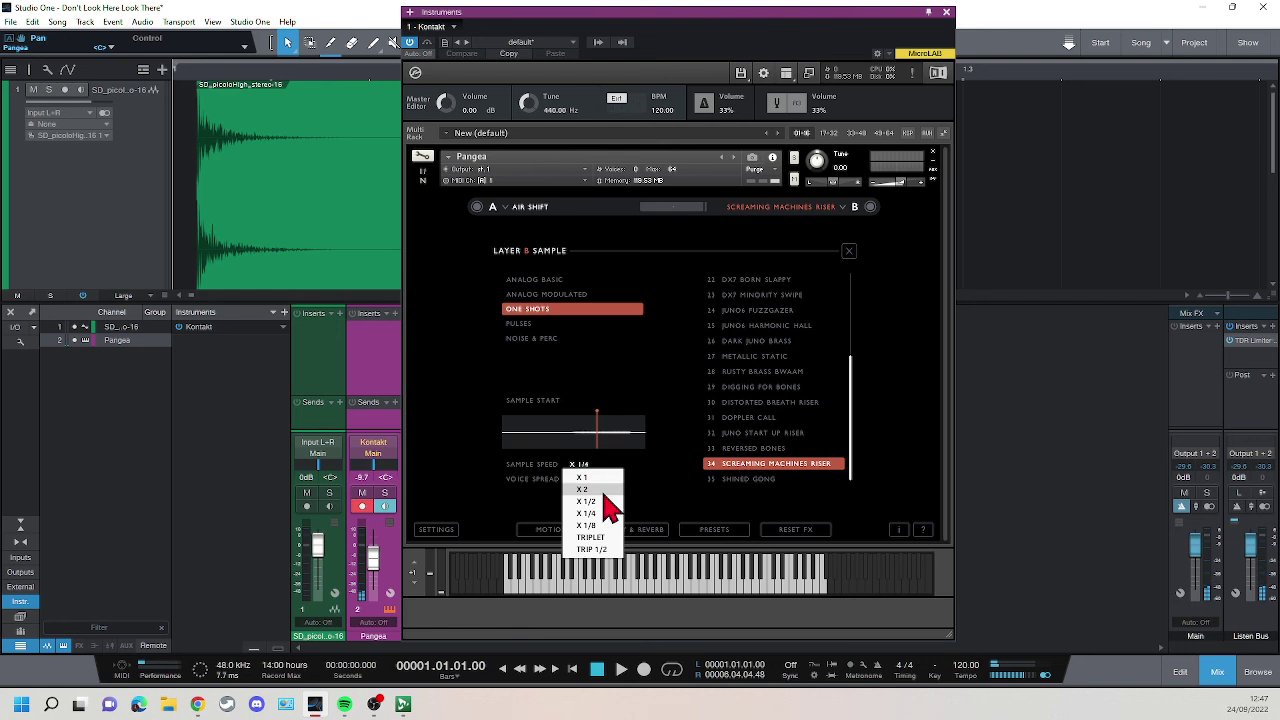
{"action": "left_click", "coordinate": [602, 501]}
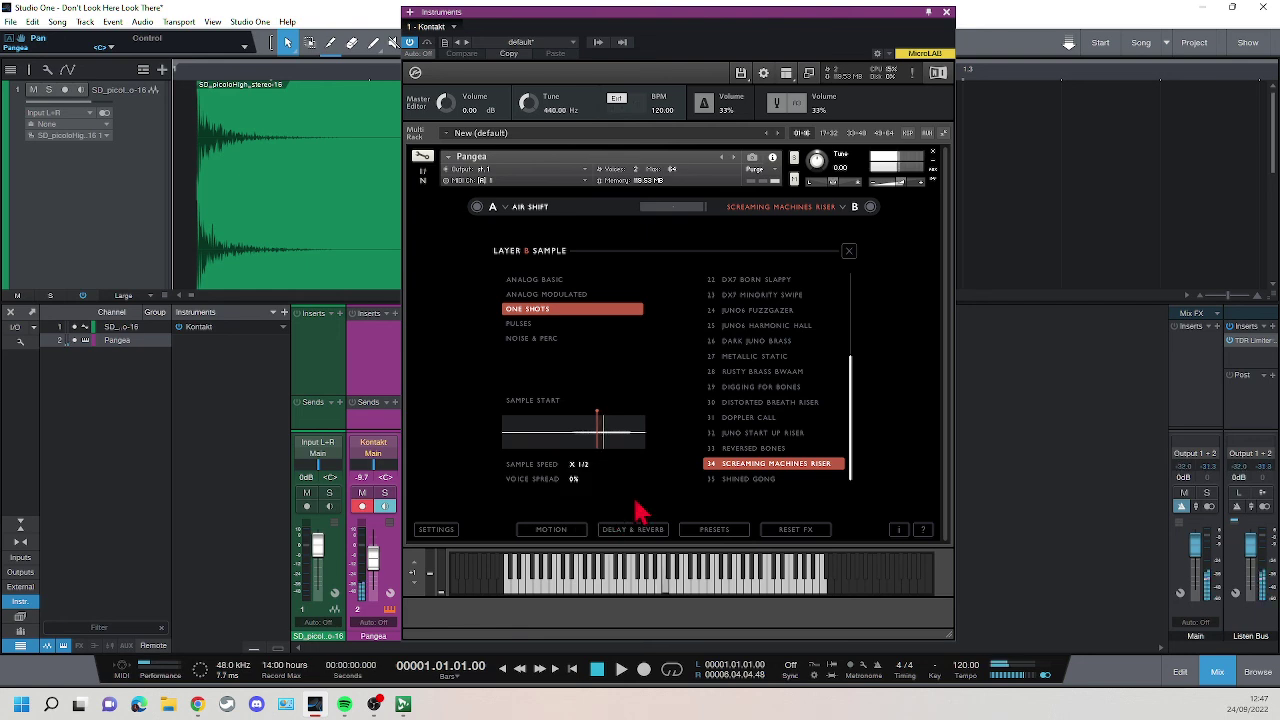
{"action": "left_click", "coordinate": [581, 466]}
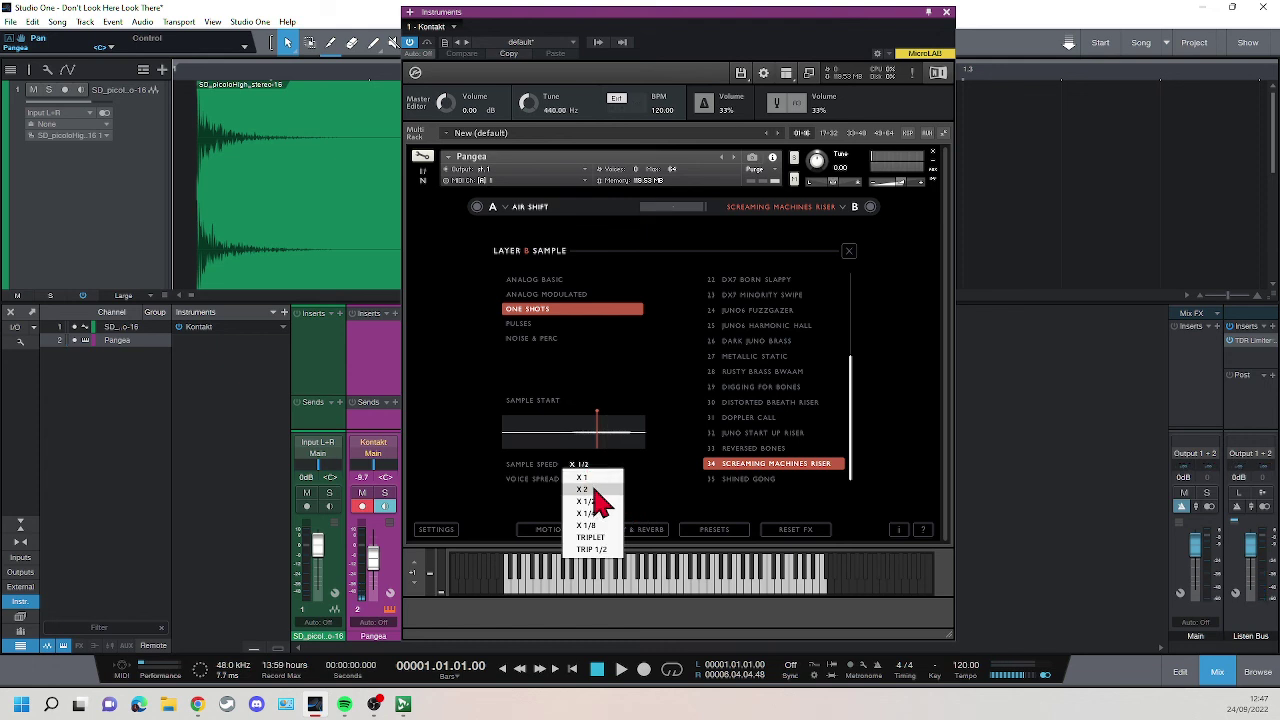
{"action": "left_click", "coordinate": [593, 488]}
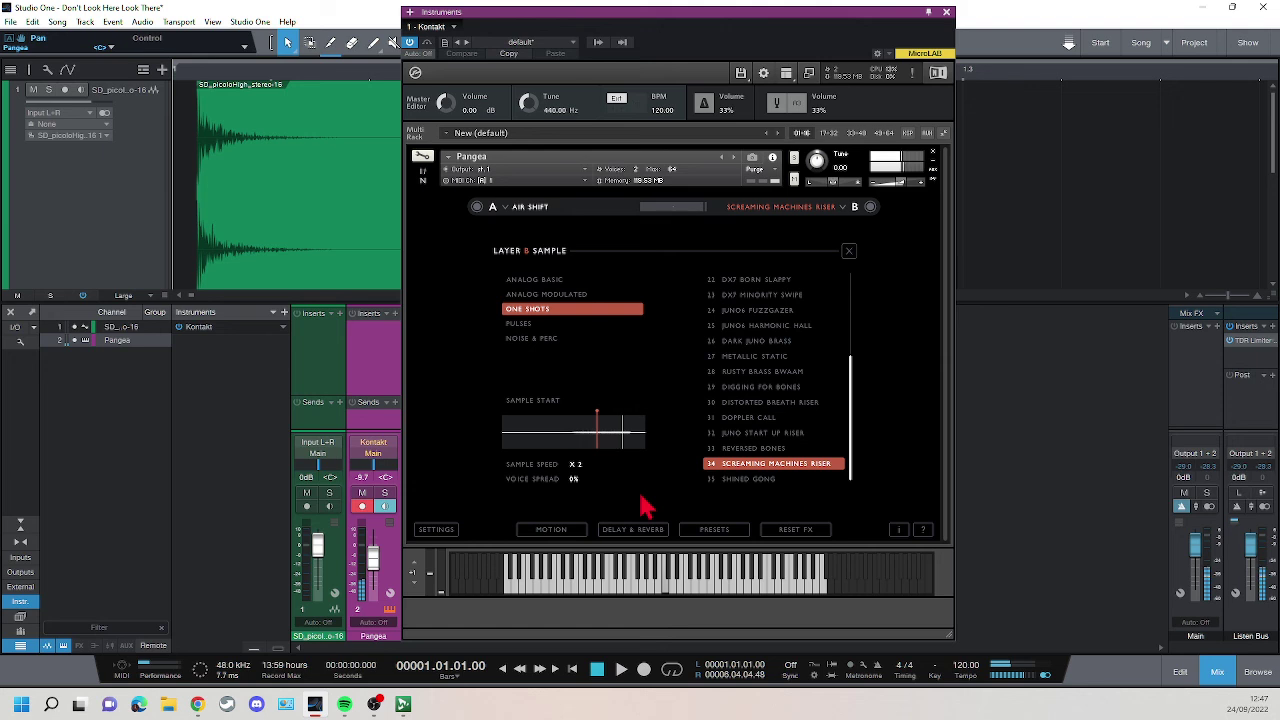
Set Layer B's voice spread to 100% and audition the riser at X 2 and X 1/2 sample speeds.
{"action": "left_click", "coordinate": [578, 482]}
{"action": "left_click", "coordinate": [605, 613]}
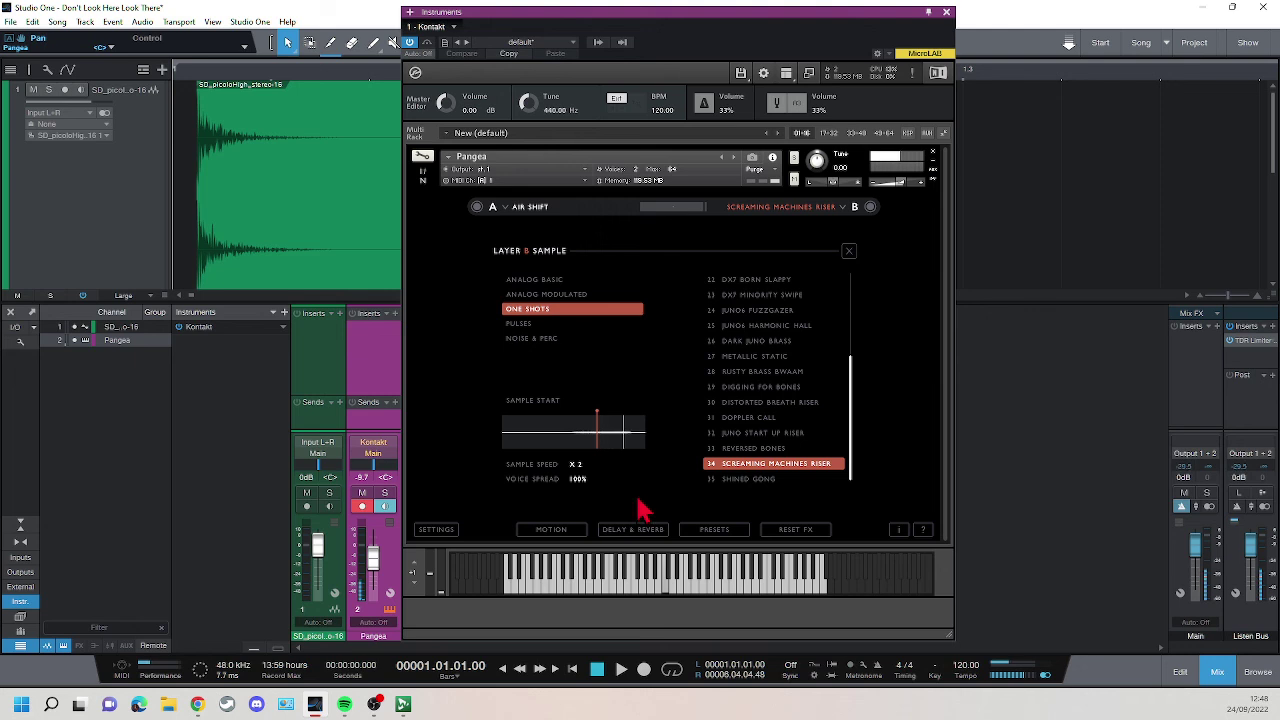
{"action": "left_click", "coordinate": [579, 467]}
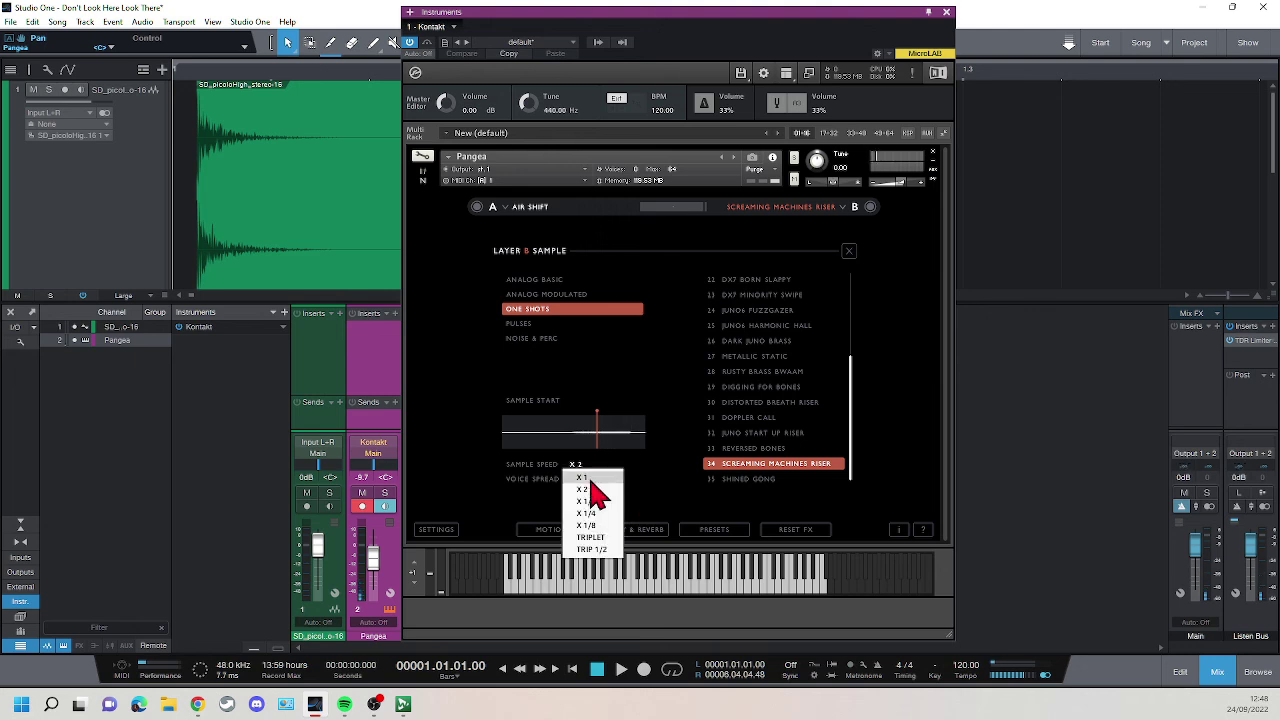
{"action": "left_click", "coordinate": [603, 503]}
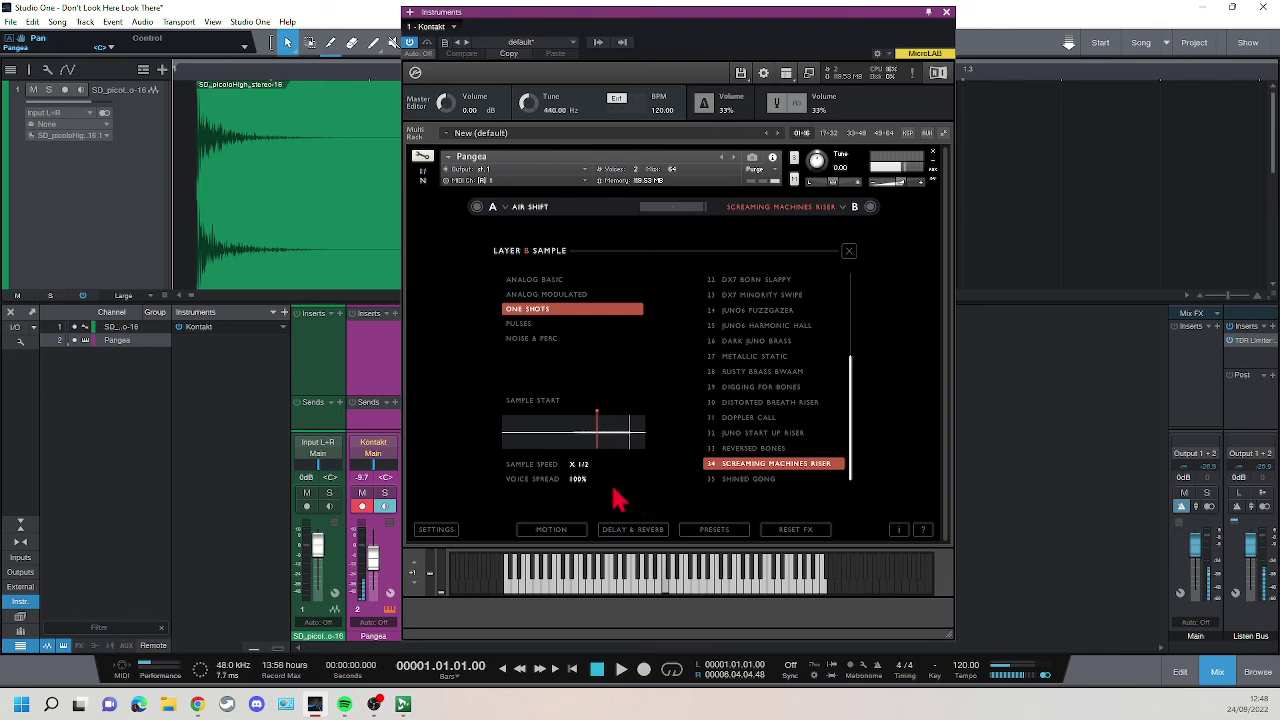
Set Layer B's sample speed to X 1/8 and audition the widened riser.
{"action": "left_click", "coordinate": [582, 464]}
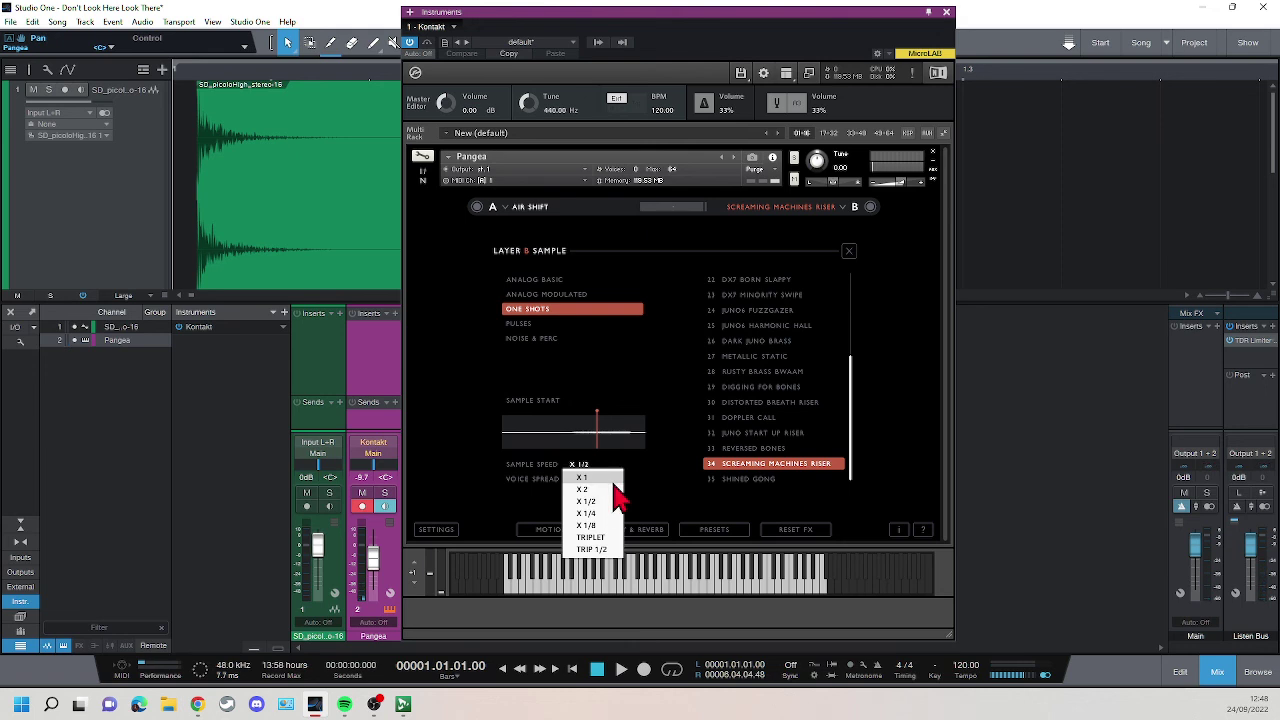
{"action": "left_click", "coordinate": [610, 525]}
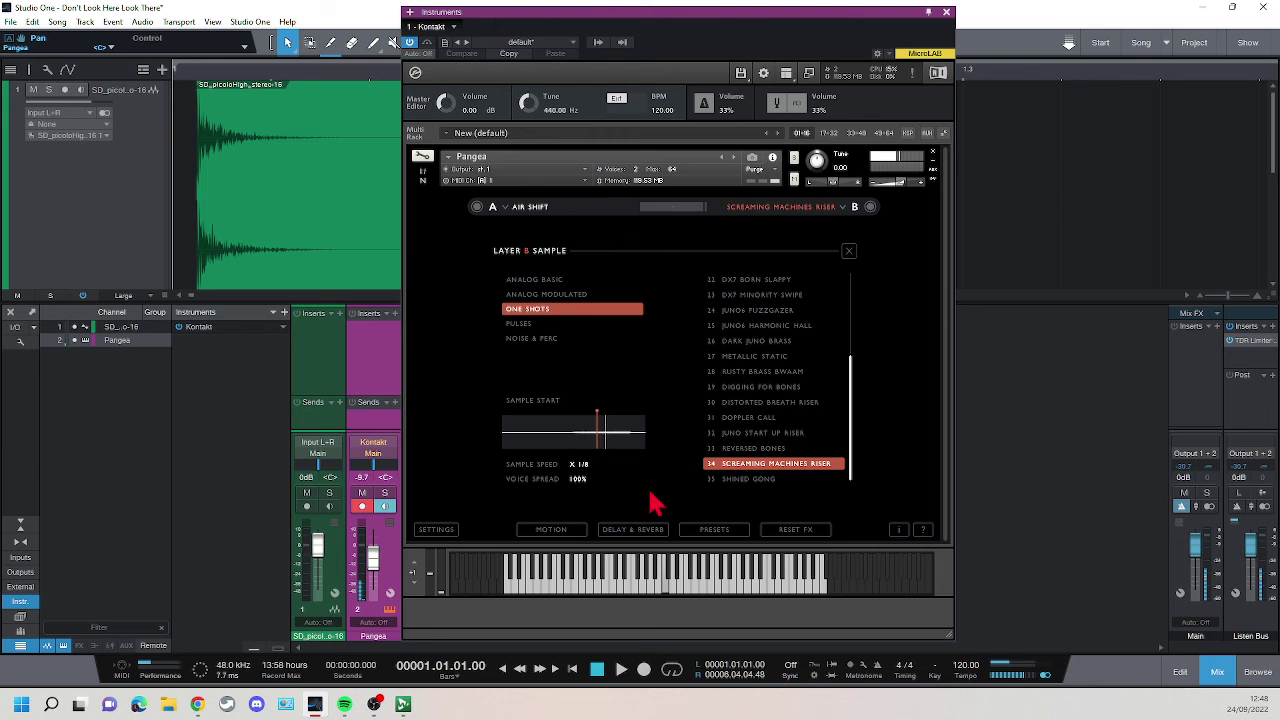
{"action": "left_click_drag", "start_coordinate": [851, 443], "coordinate": [863, 314]}
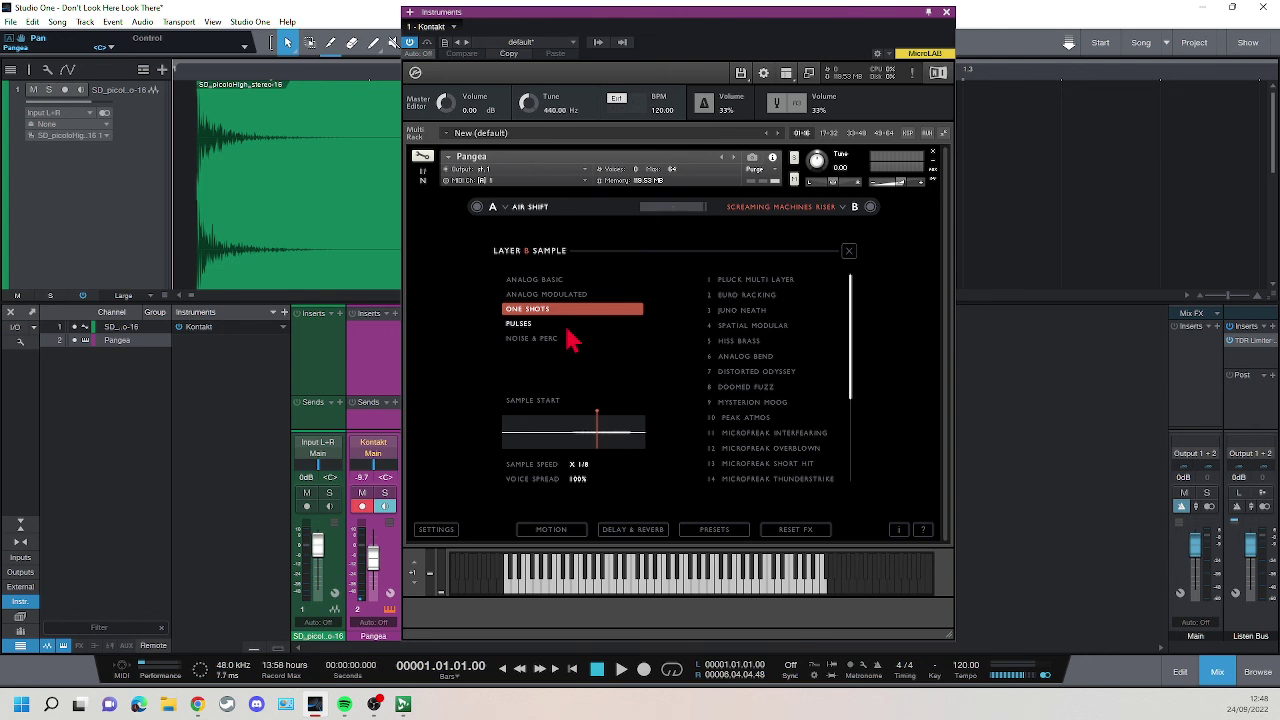